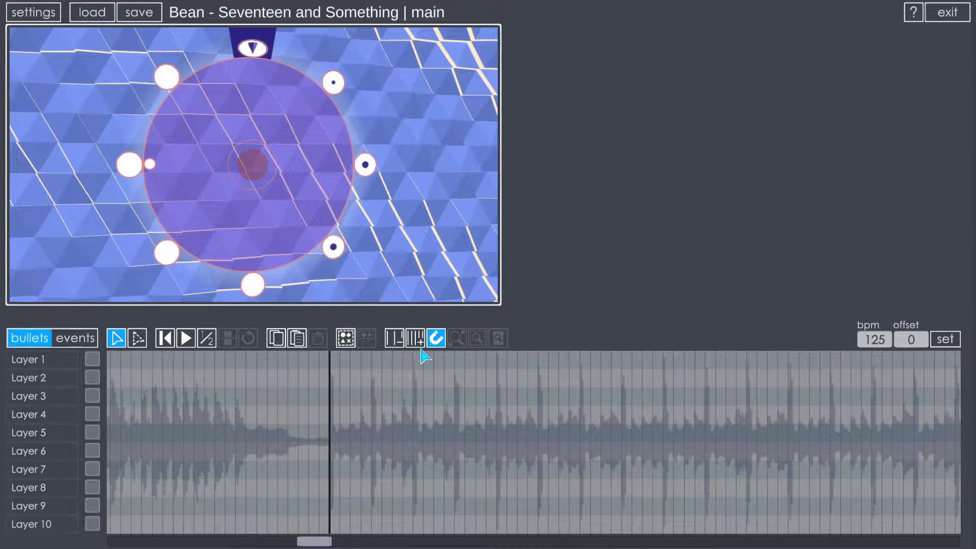
Step: Place six arrow bullet markers on successive beats of Layer 1 starting at 54.720s and preview them in playback
left_click(333, 364)
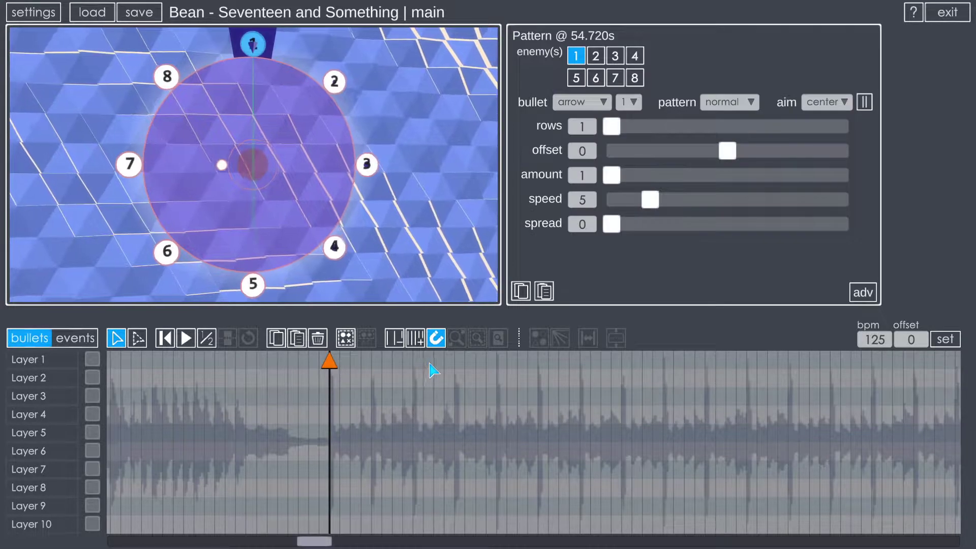
key("space")
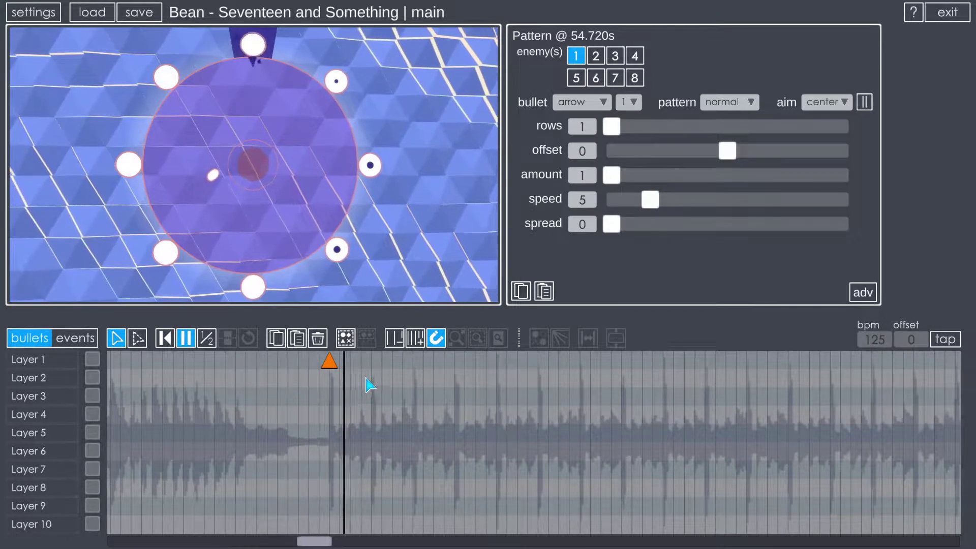
left_click(394, 370)
left_click(422, 379)
left_click(457, 366)
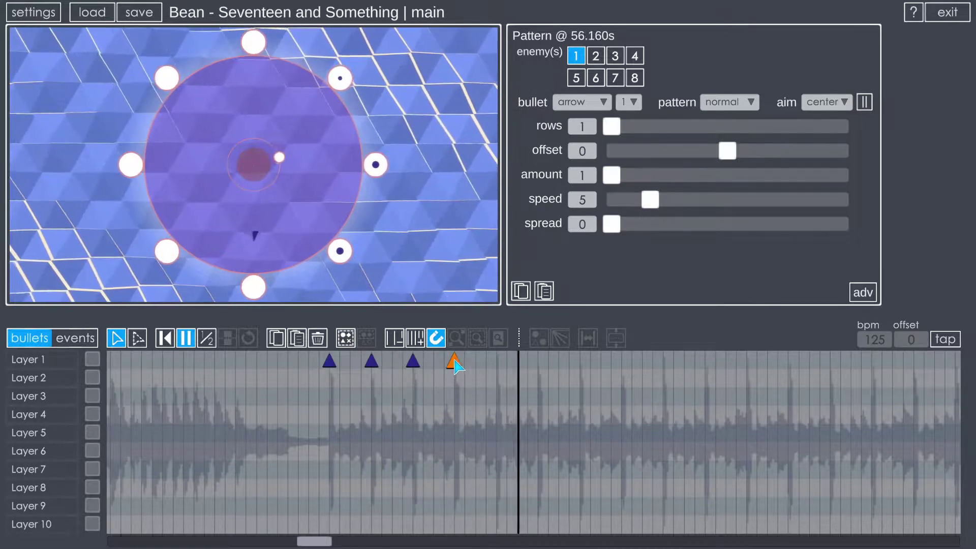
left_click(500, 366)
left_click(540, 366)
key("space")
key("space")
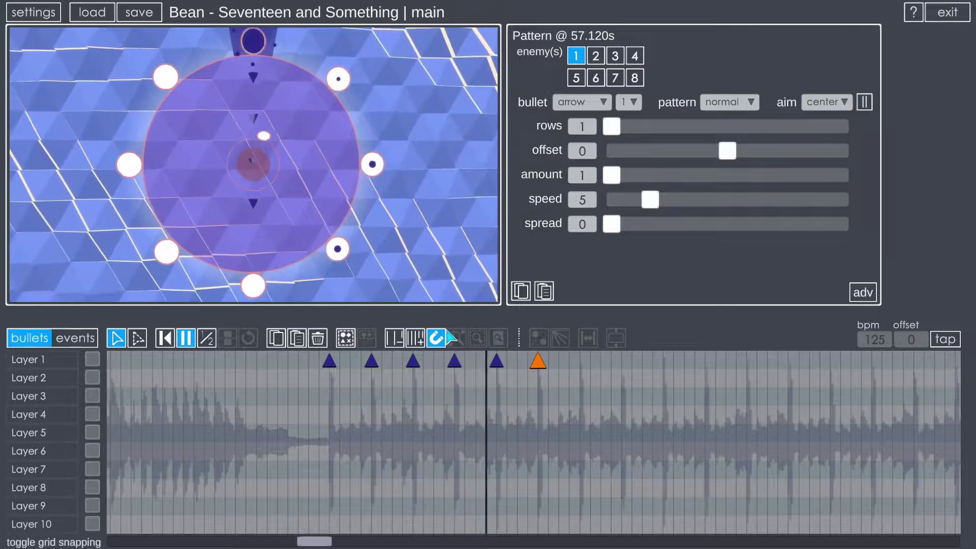
key("space")
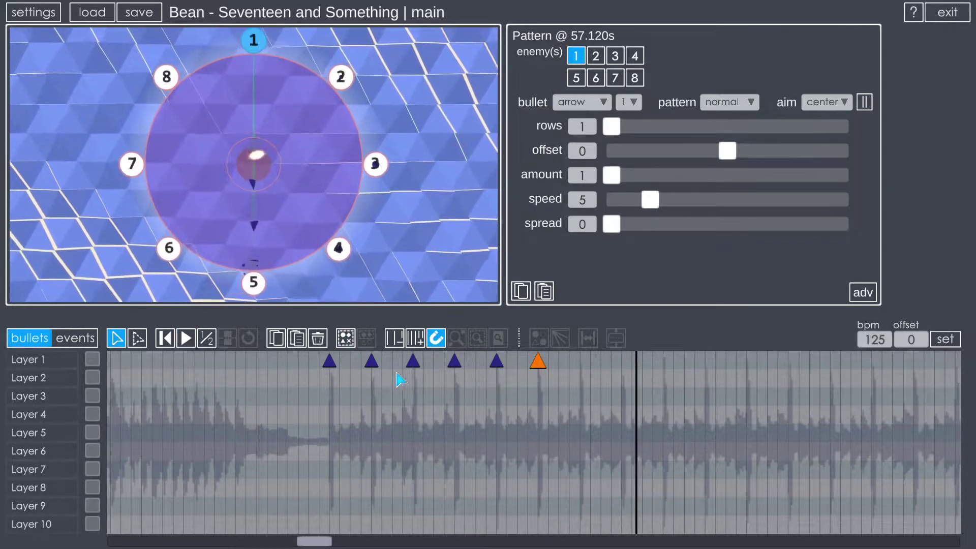
Step: Copy the six Layer 1 bullet markers and paste them at 115.561s, where the music picks up again
scroll(453, 449, "down", 2)
scroll(454, 448, "down", 2)
left_click_drag(505, 420, 283, 381)
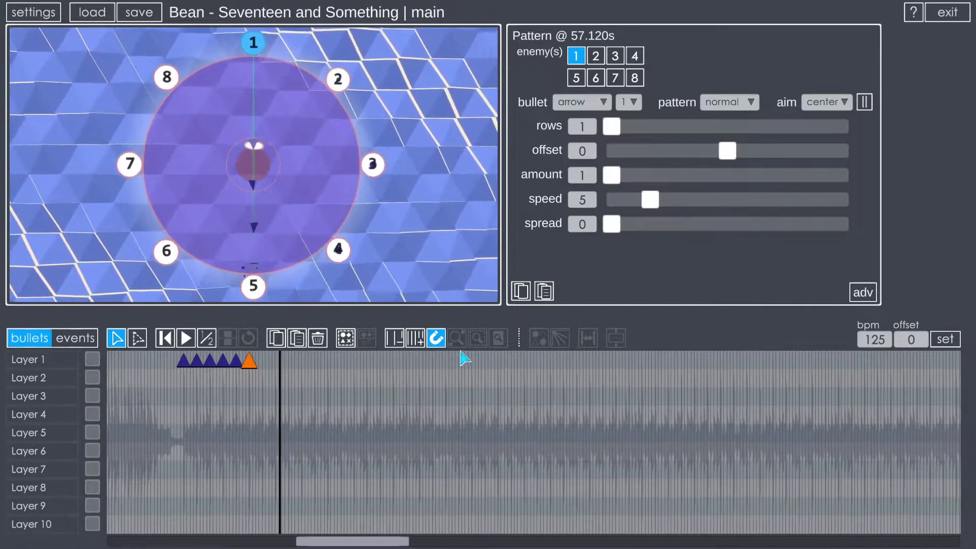
scroll(224, 420, "up", 2)
scroll(351, 421, "right", 2)
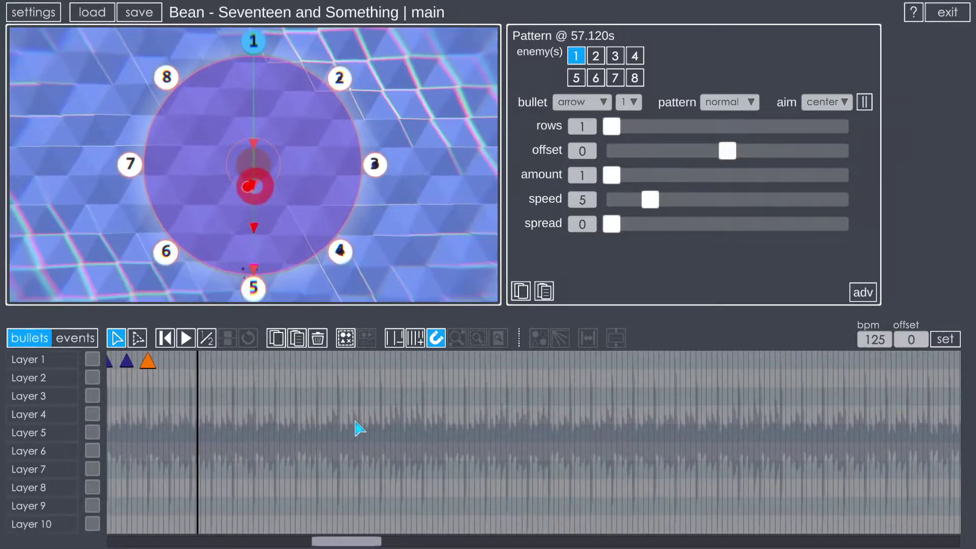
scroll(356, 432, "down", 3)
left_click_drag(351, 437, 199, 420)
scroll(386, 432, "down", 2)
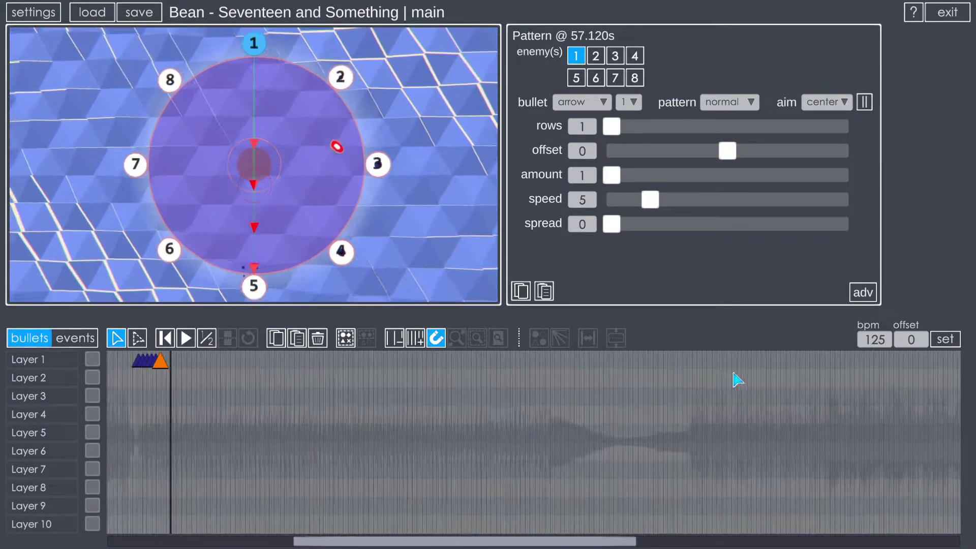
left_click(137, 338)
left_click_drag(122, 352, 222, 380)
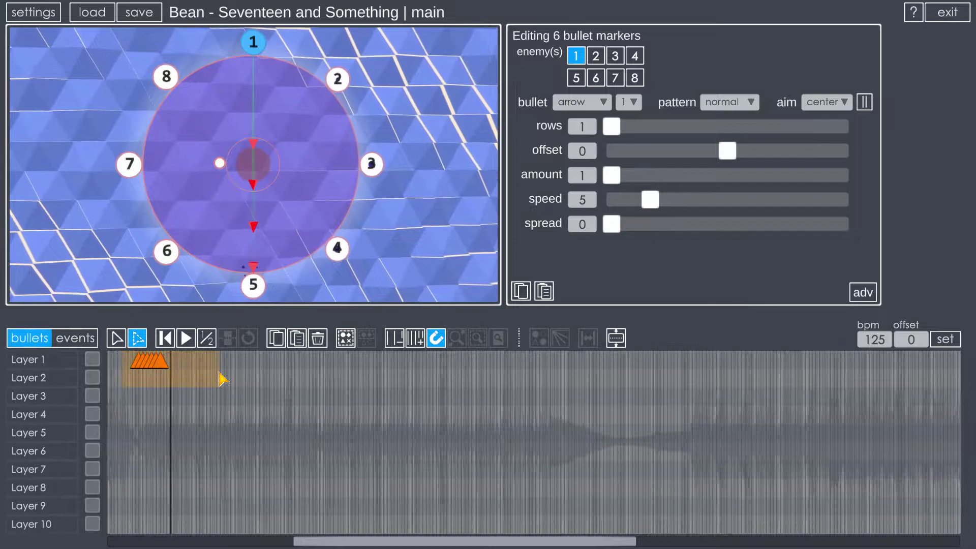
key("ctrl+v")
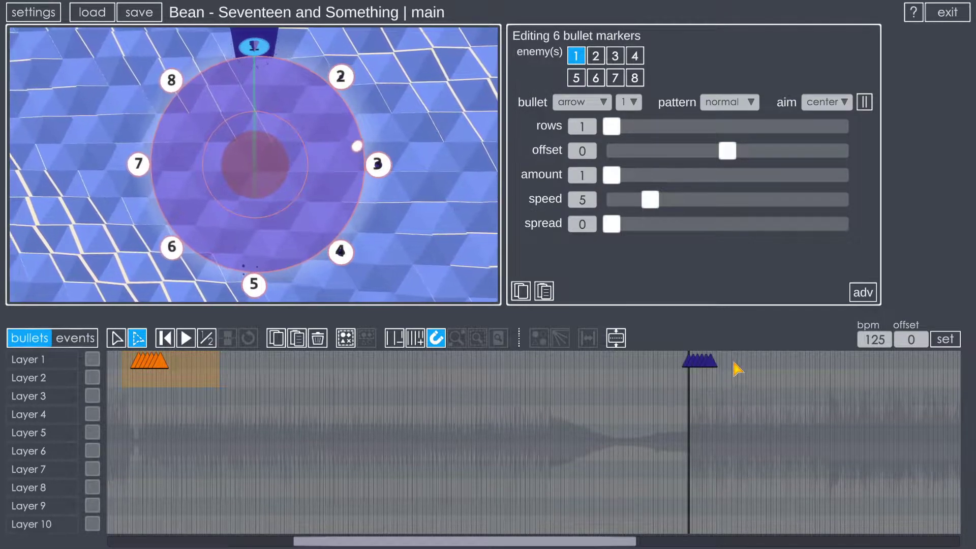
left_click(401, 405)
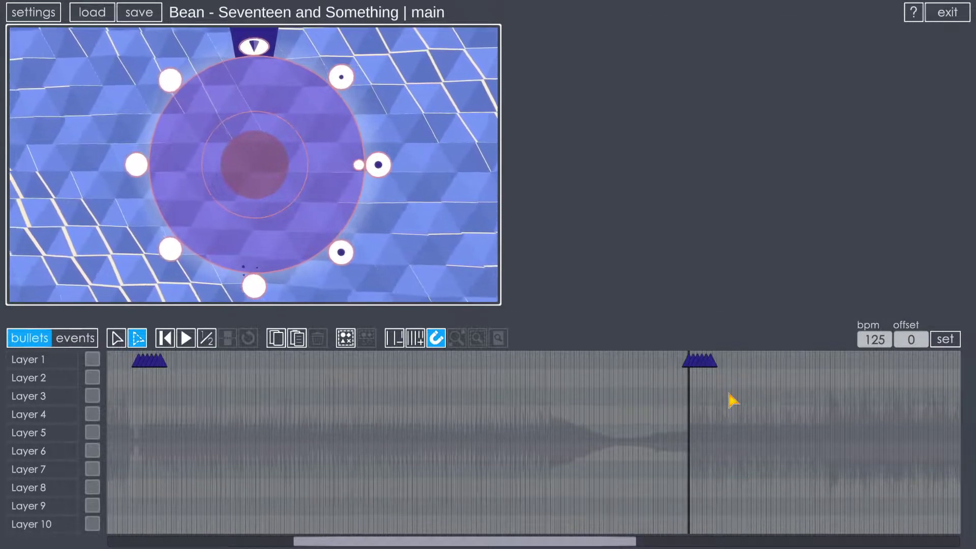
Step: Delete every bullet marker on Layer 1 except the first one at 54.720s
left_click(687, 362)
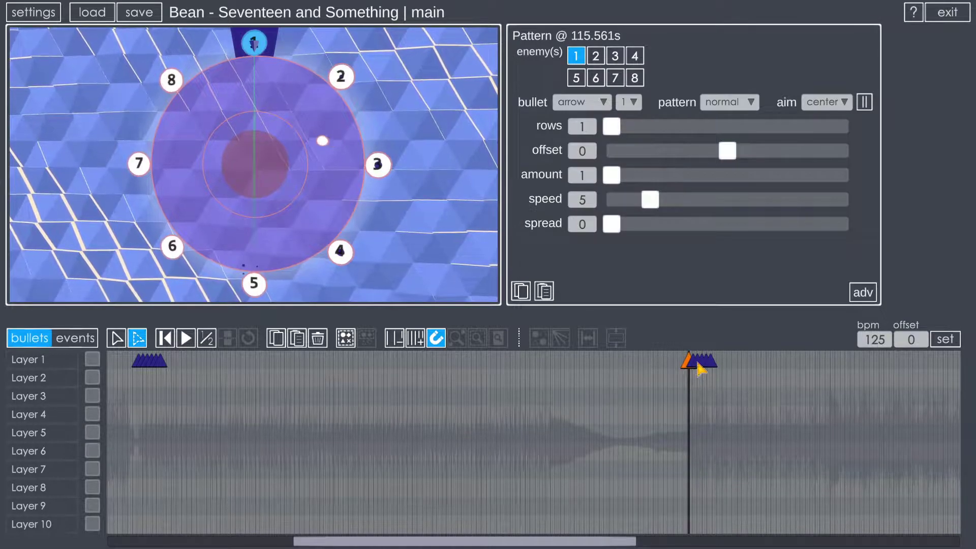
left_click_drag(738, 364, 175, 363)
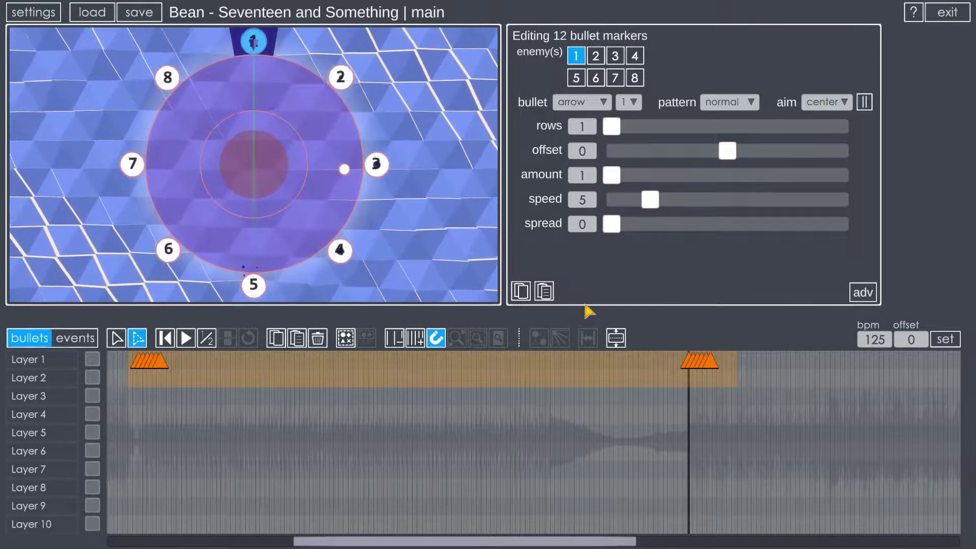
left_click_drag(743, 364, 140, 370)
key("Delete")
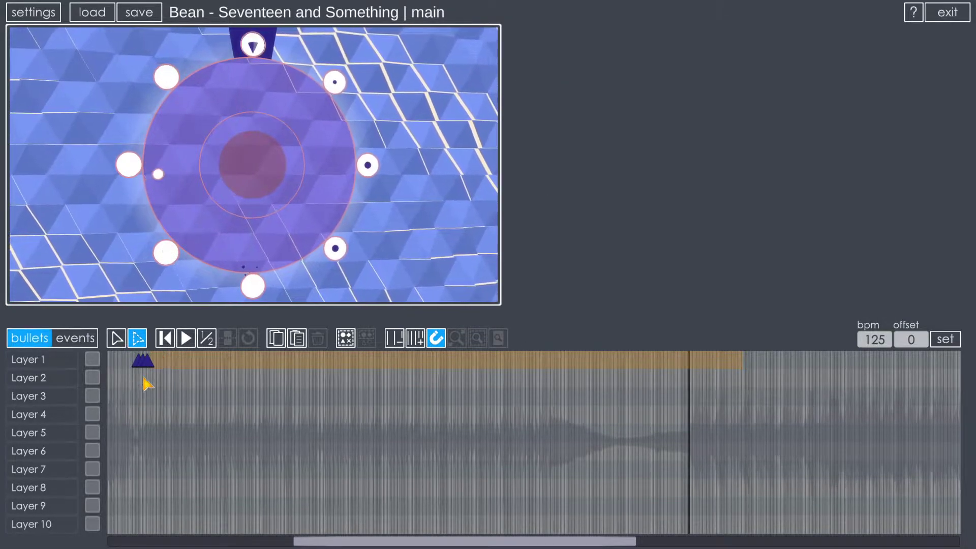
scroll(246, 392, "up", 10)
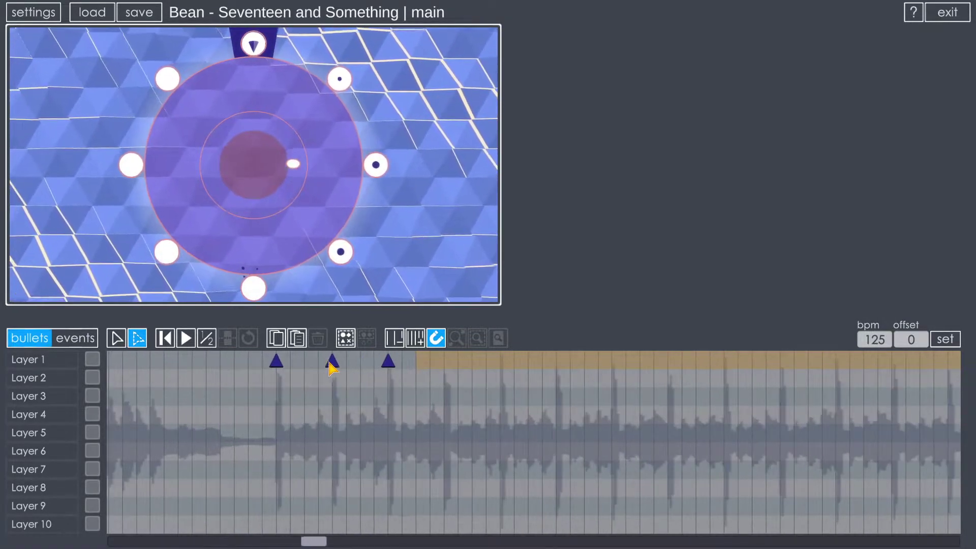
left_click(386, 362)
key("Delete")
left_click(333, 363)
key("Delete")
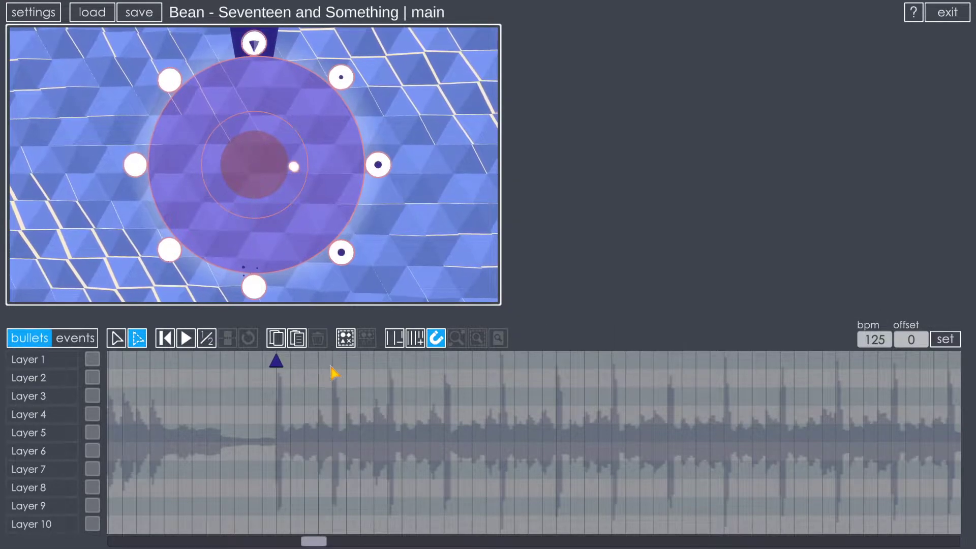
Step: Convert the 54.720s marker and the one-beat range after it on Layer 1 into a repeating block
left_click(332, 365)
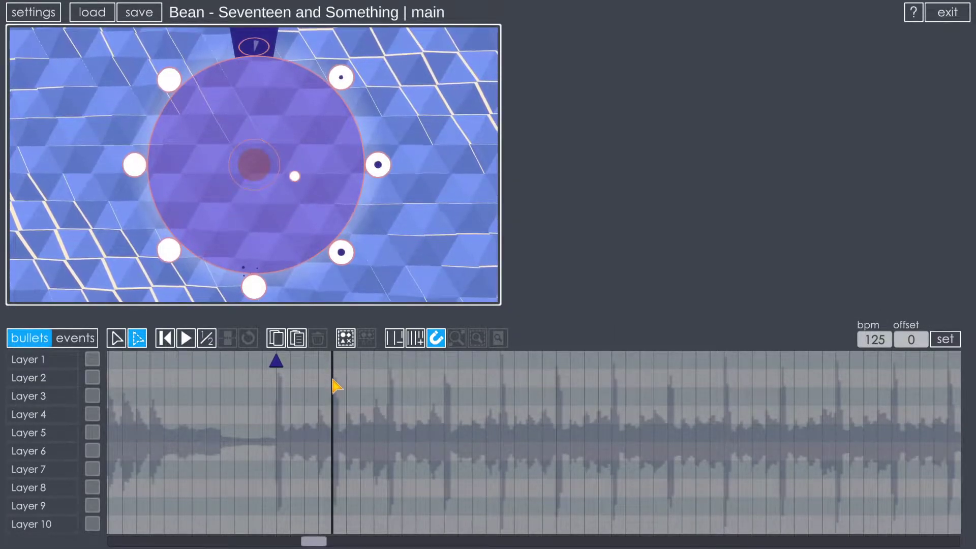
left_click(460, 376)
left_click(331, 369)
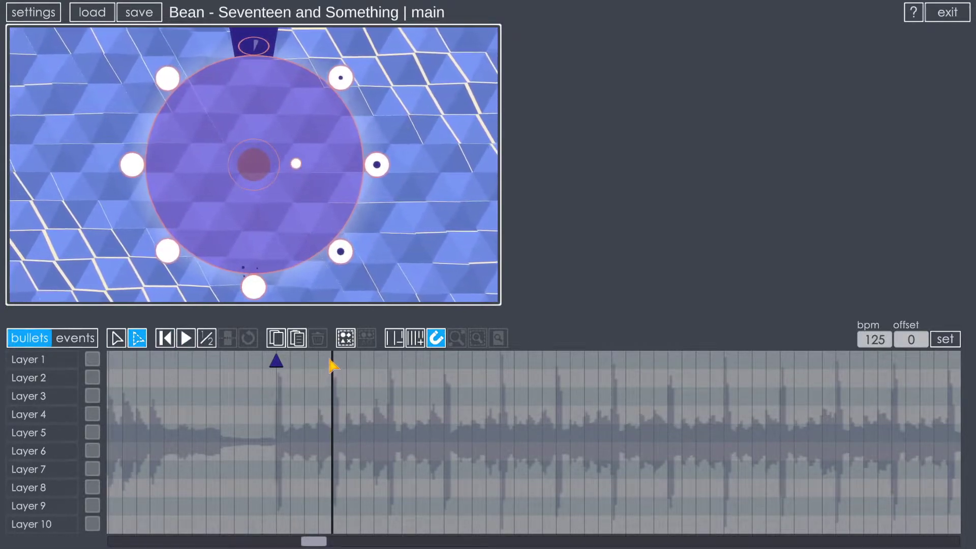
left_click_drag(329, 363, 277, 363)
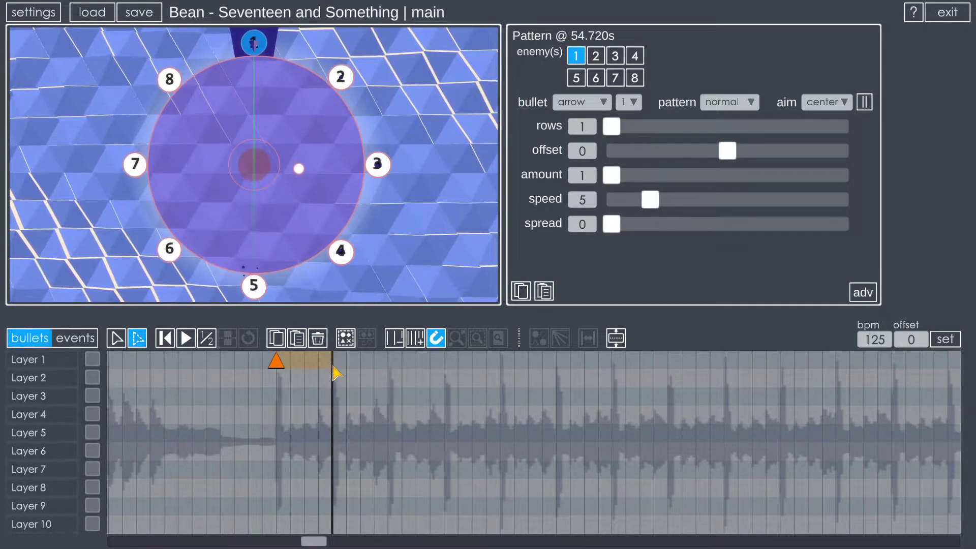
left_click(618, 344)
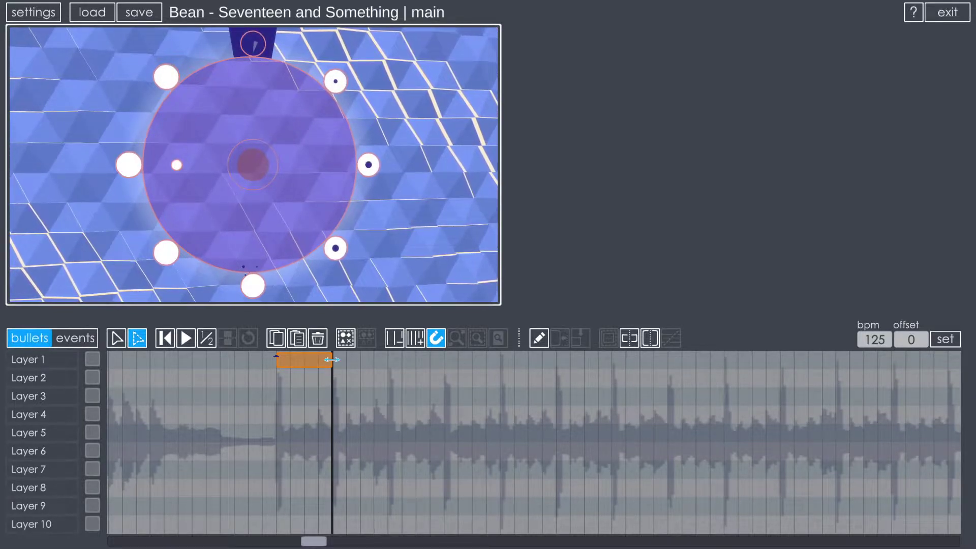
Step: Extend the end of the Layer 1 block so its arrow marker repeats over about 24 beats
left_click_drag(352, 359, 783, 363)
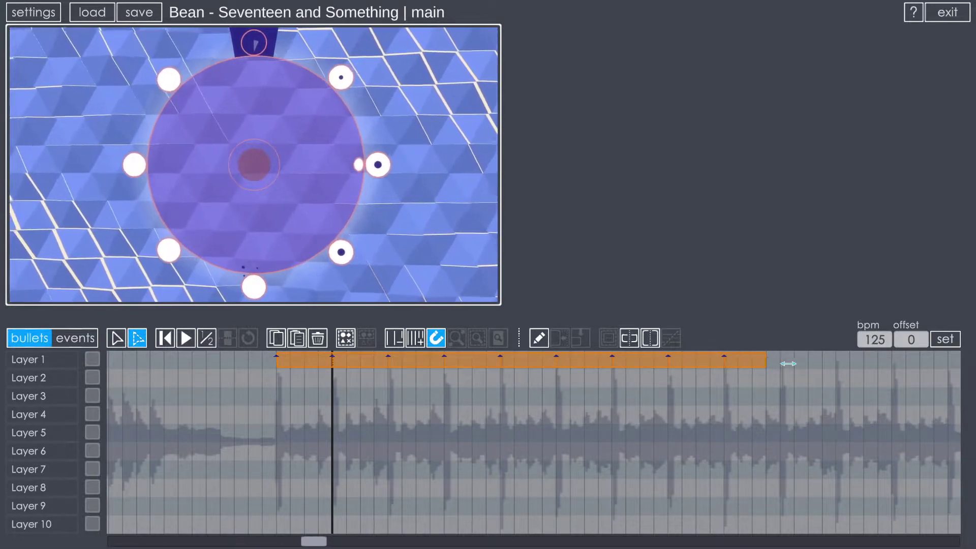
scroll(647, 442, "down", 1)
scroll(638, 445, "up", 1)
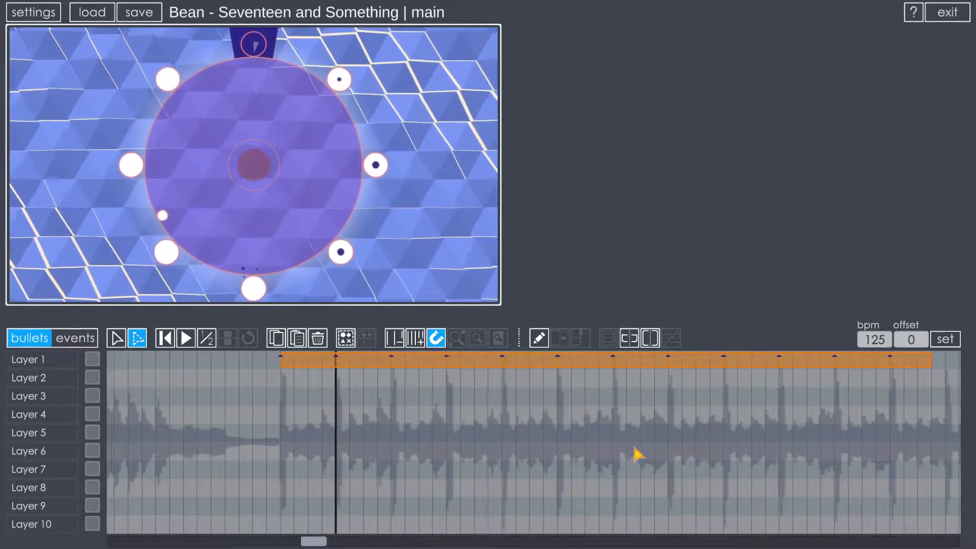
scroll(636, 443, "down", 8)
left_click_drag(744, 431, 511, 379)
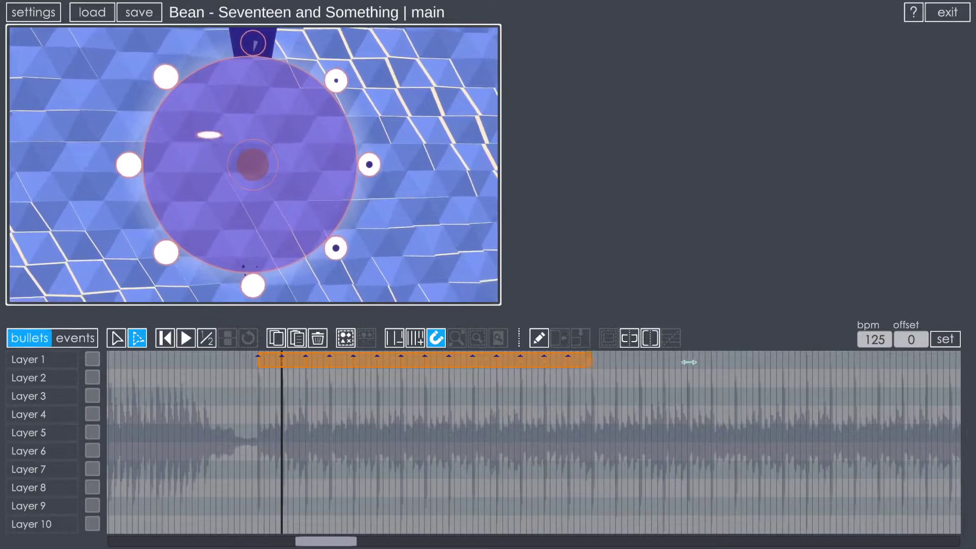
left_click_drag(660, 361, 824, 361)
Step: Open the repeating block for editing, set its arrow marker to amount 6 and spread 31, and preview the result
left_click_drag(279, 399, 418, 401)
scroll(419, 402, "up", 5)
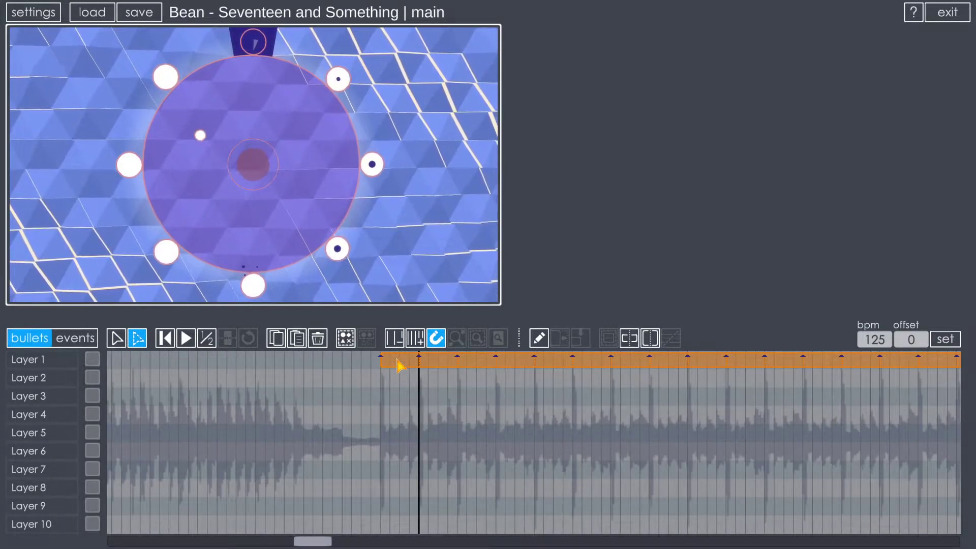
double_click(399, 364)
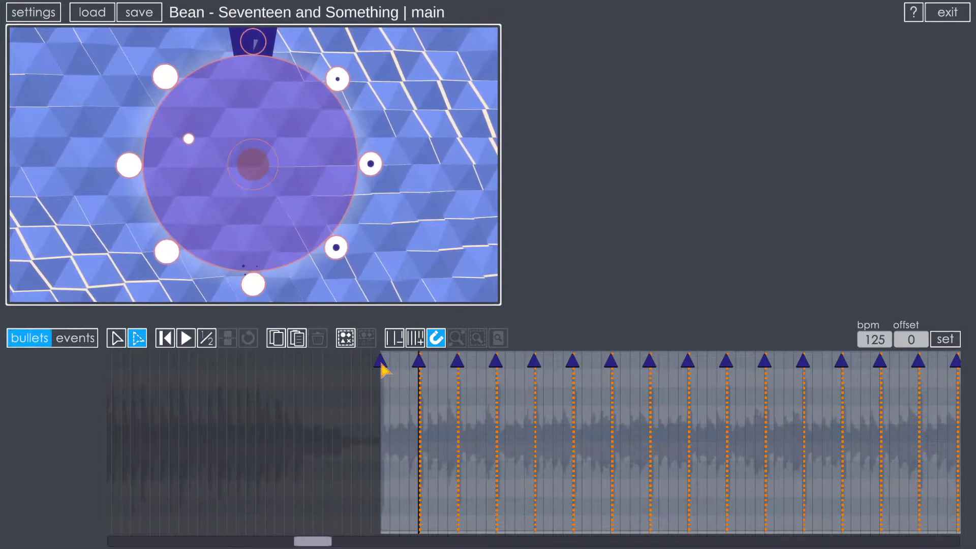
left_click(381, 362)
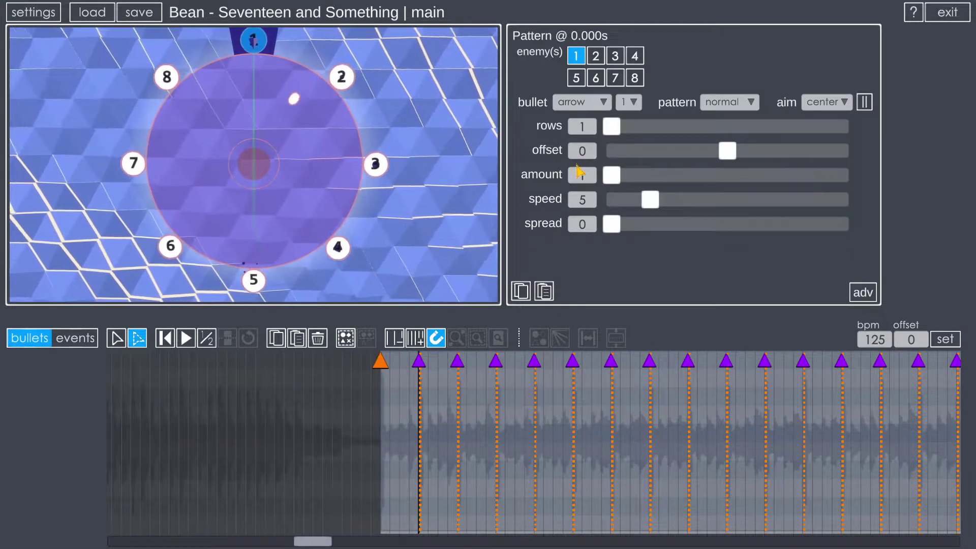
left_click_drag(612, 175, 635, 183)
left_click_drag(612, 224, 631, 228)
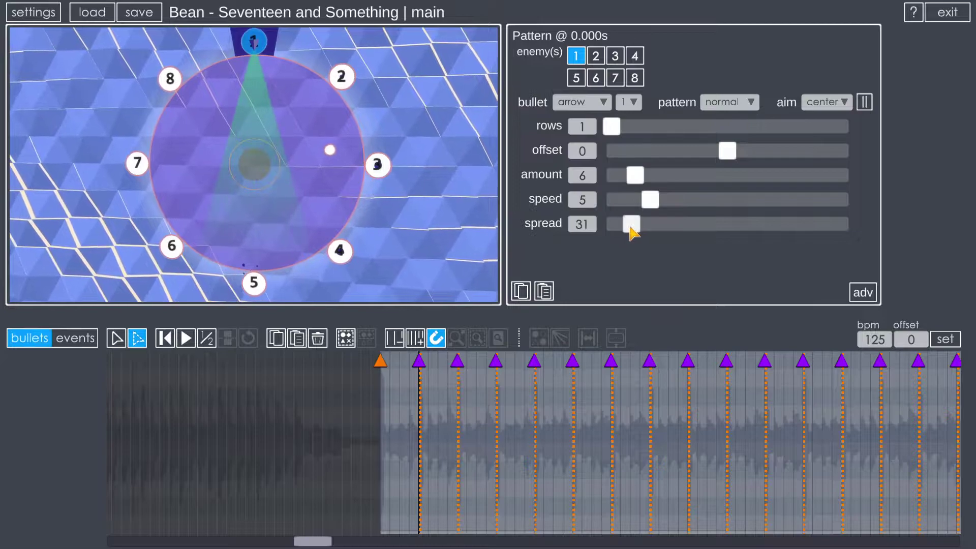
left_click(355, 376)
key("space")
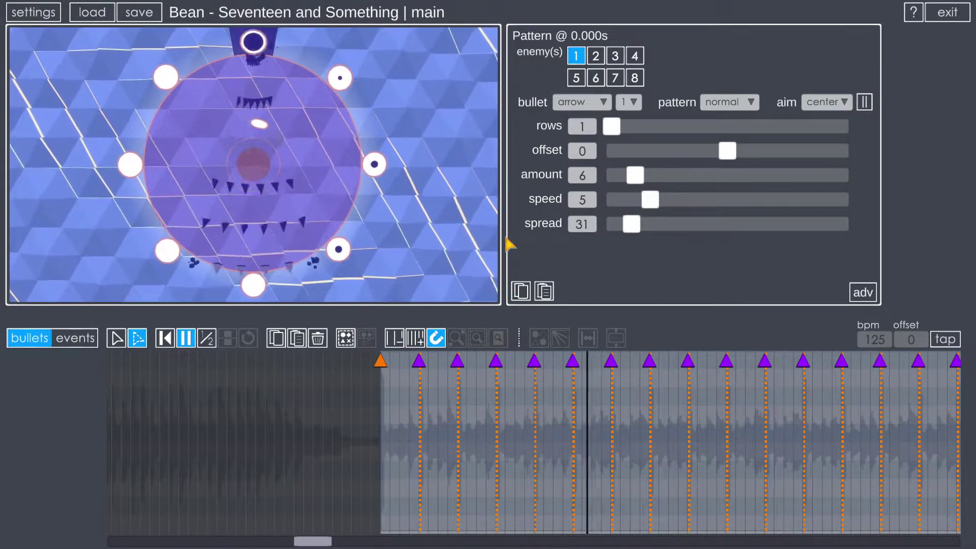
key("space")
Step: Turn off grid snapping and shift the block's Layer 1 arrow marker slightly later, off the beat line
left_click(571, 363)
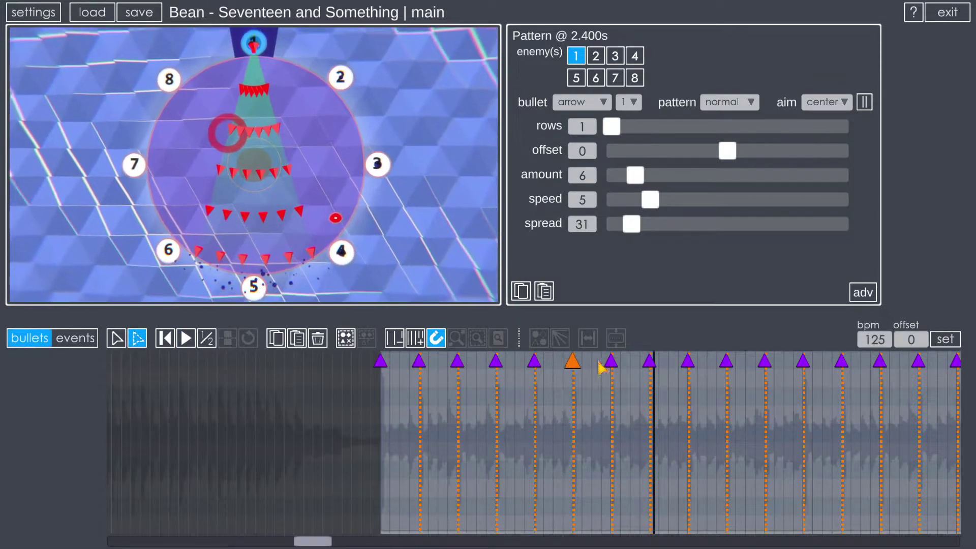
left_click(436, 338)
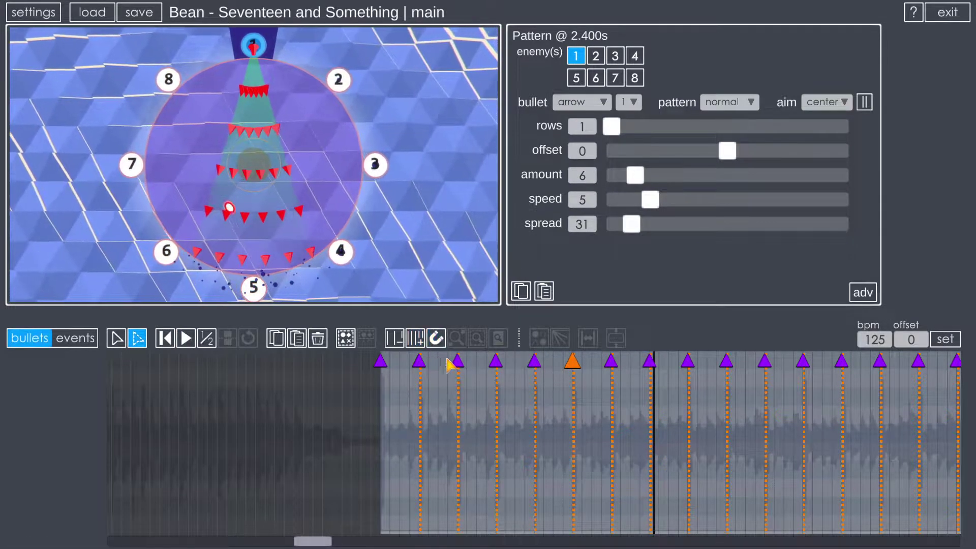
left_click(494, 367)
mouse_move(494, 371)
left_mouse_down()
mouse_move(522, 366)
mouse_move(506, 367)
left_mouse_up()
Step: Add markers on Layers 3 and 5 inside the block and change the Layer 3 marker's bullet type to bubble
left_click(118, 339)
left_click(557, 401)
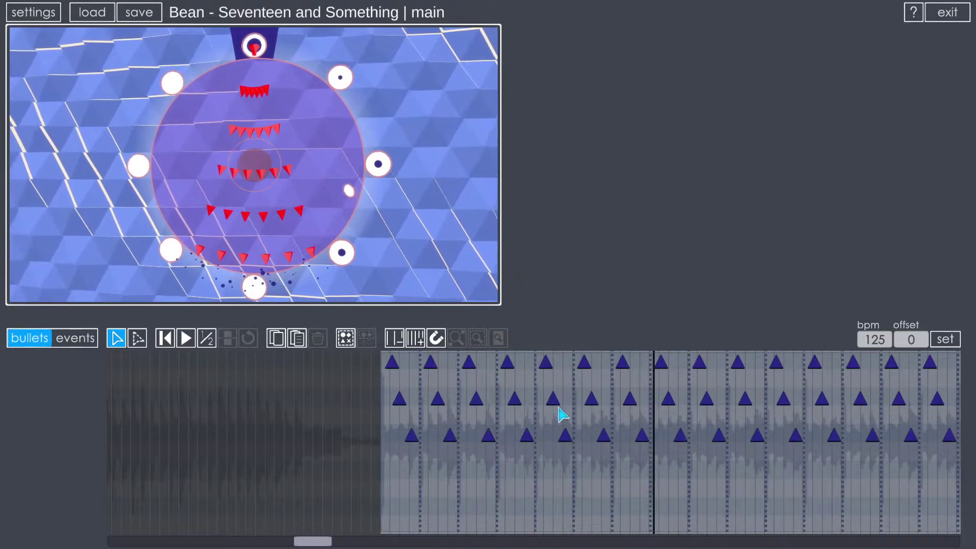
left_click(584, 104)
left_click(588, 131)
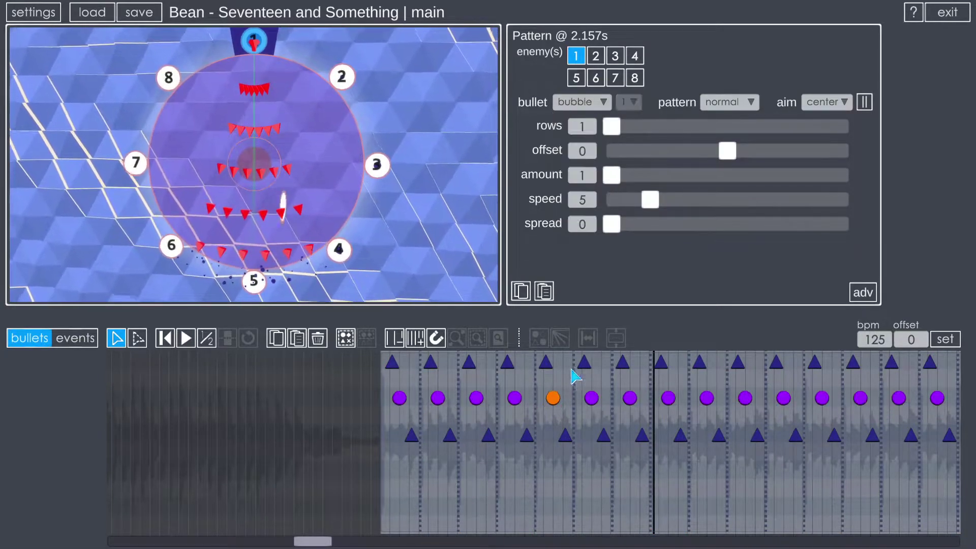
Step: Change the Layer 5 marker's bullet type to homing, move it to 2.280s, and turn grid snapping back on
left_click(566, 437)
left_click(589, 104)
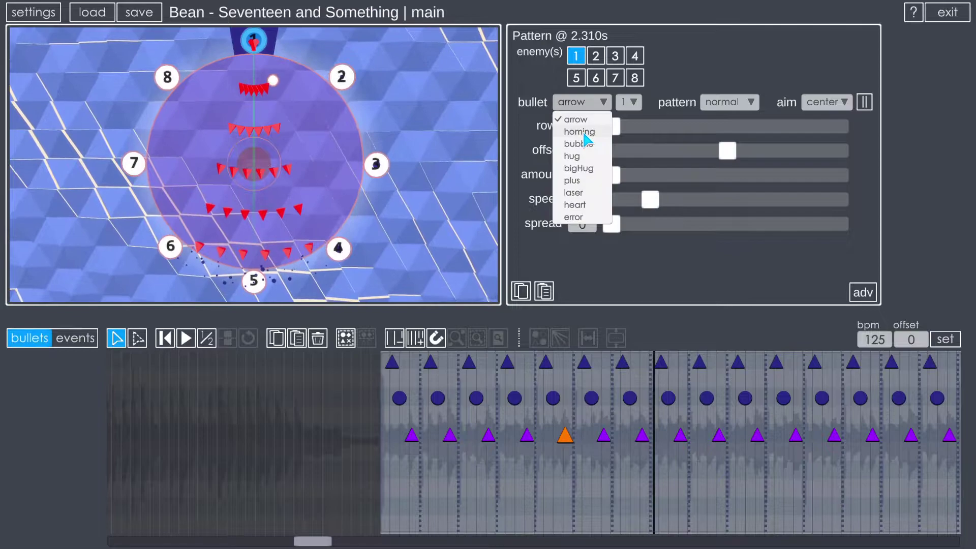
left_click(584, 130)
left_click_drag(565, 433, 560, 431)
left_click(435, 338)
left_click(553, 399)
left_click(562, 435)
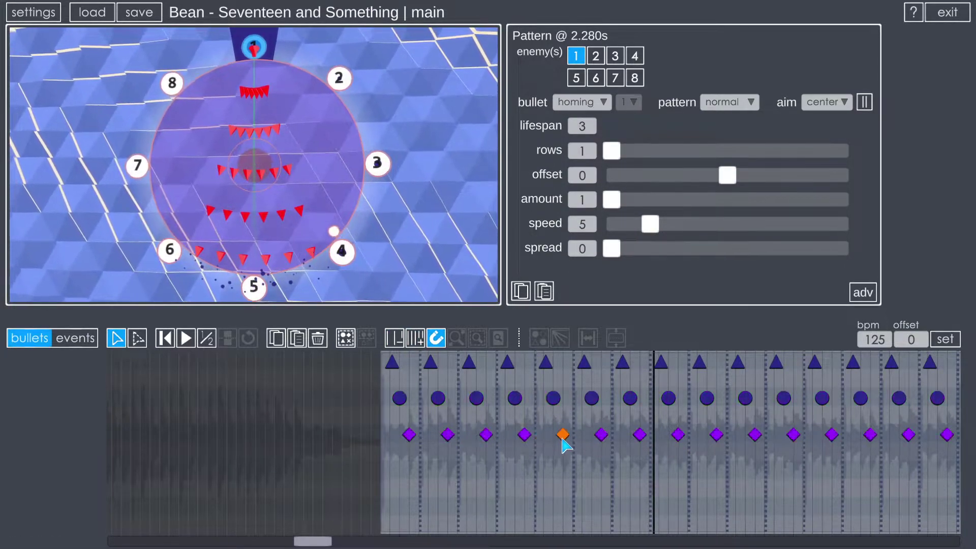
scroll(498, 458, "down", 5)
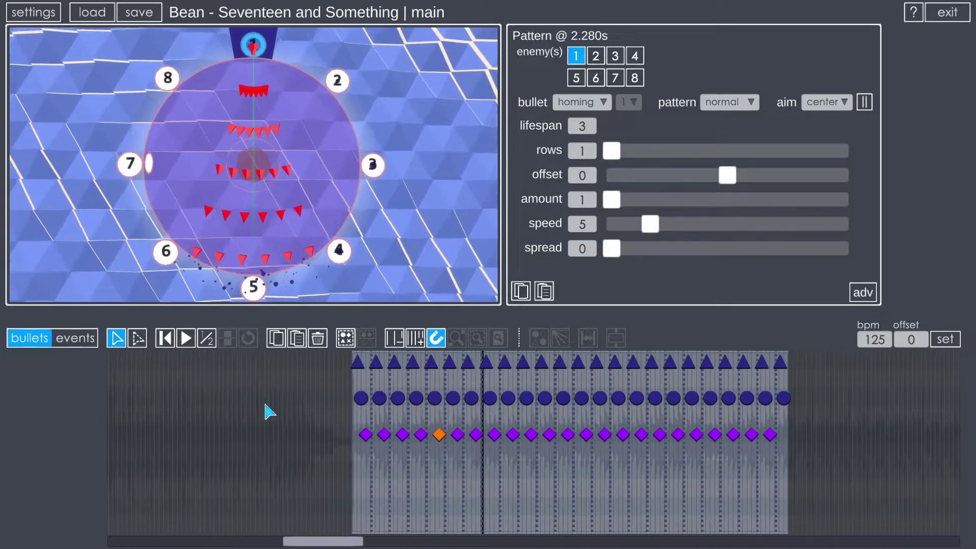
Step: Leave block editing and play back the section to preview the repeating arrow, bubble and homing patterns
left_click(264, 405)
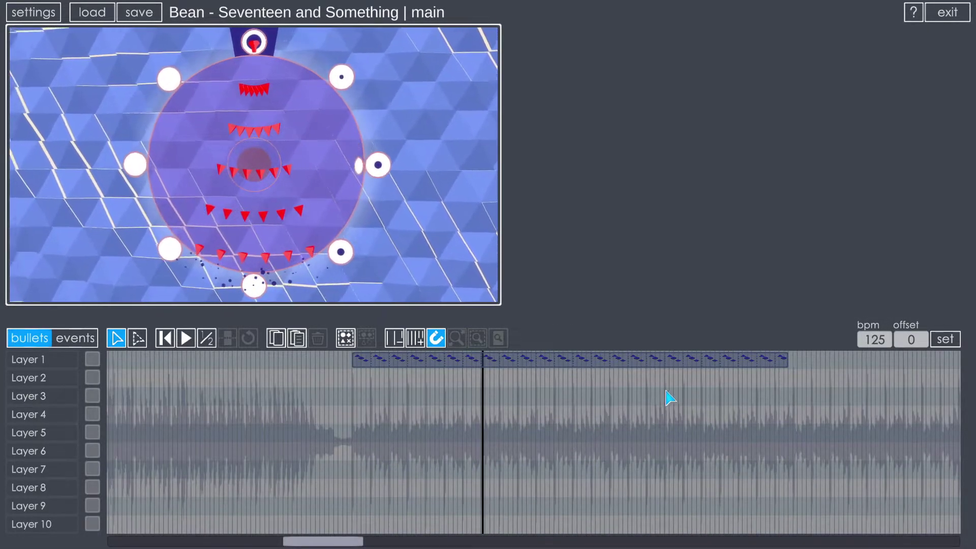
scroll(665, 391, "down", 4)
scroll(597, 392, "up", 5)
left_click(371, 370)
key("space")
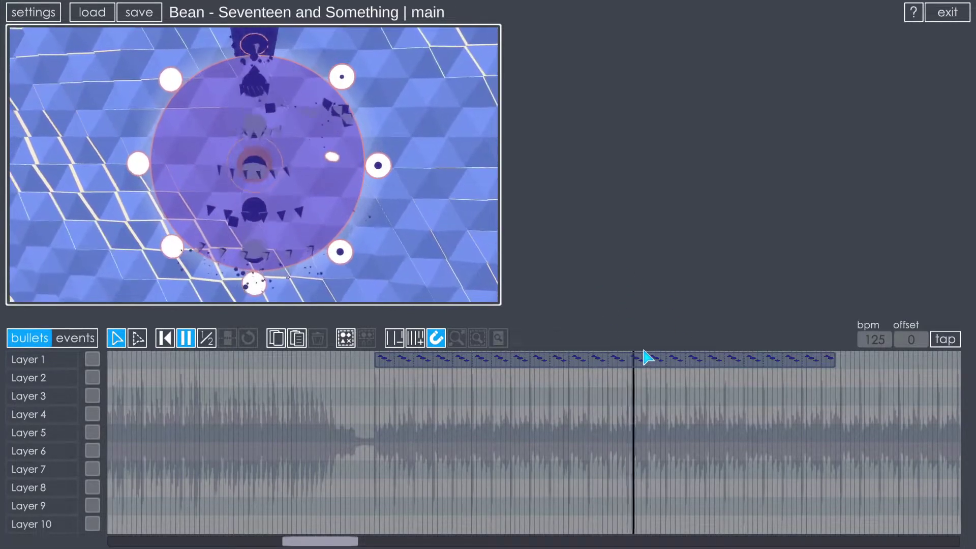
key("space")
Step: Copy the repeating block and paste it on Layer 1 where the song picks up again after the later quiet break
left_click_drag(622, 417, 466, 419)
scroll(515, 404, "down", 3)
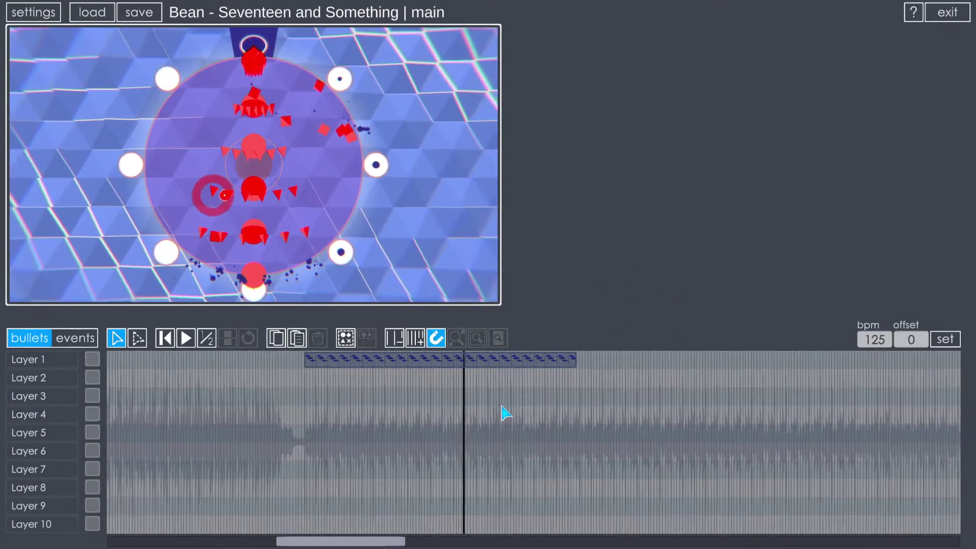
scroll(505, 413, "down", 2)
scroll(584, 407, "down", 2)
left_click(375, 361)
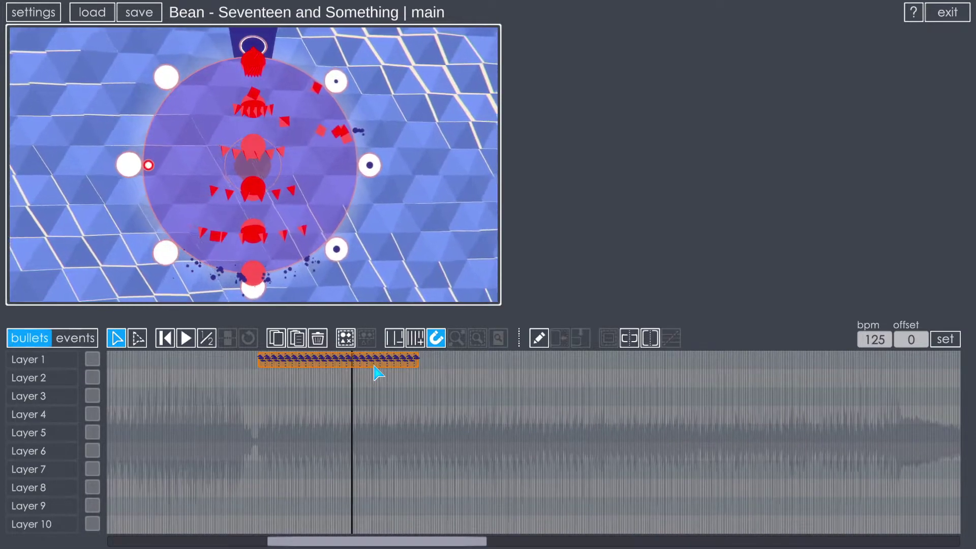
left_click_drag(684, 399, 177, 401)
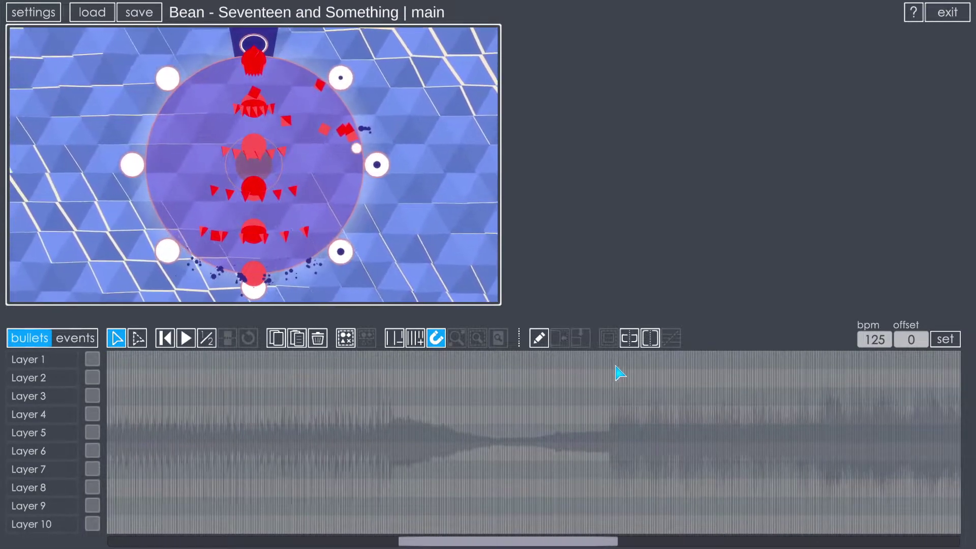
scroll(622, 391, "up", 5)
key("space")
key("space")
left_click(589, 365)
key("ctrl+v")
scroll(464, 410, "down", 3)
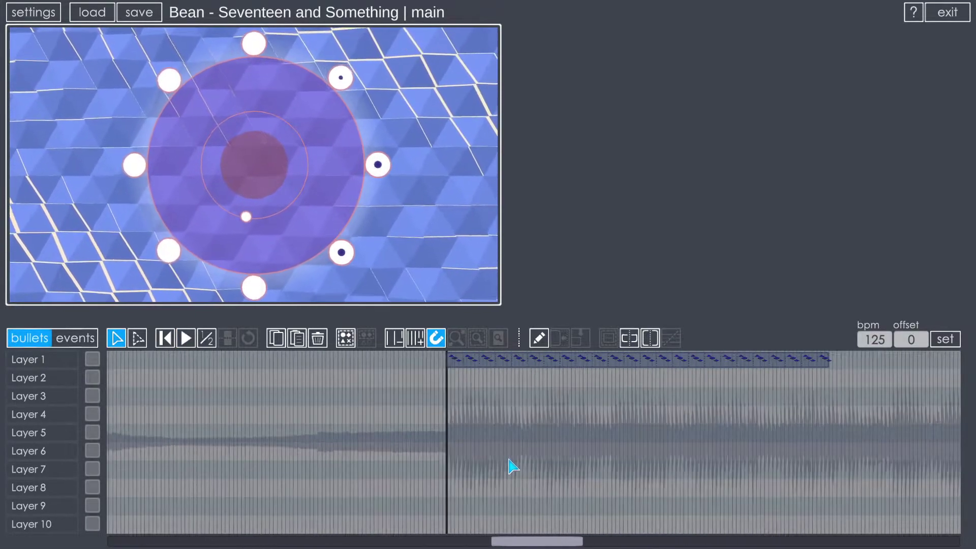
scroll(552, 401, "down", 2)
Step: Open the pasted block, delete its bubble marker on Layer 3, and leave block editing
double_click(531, 363)
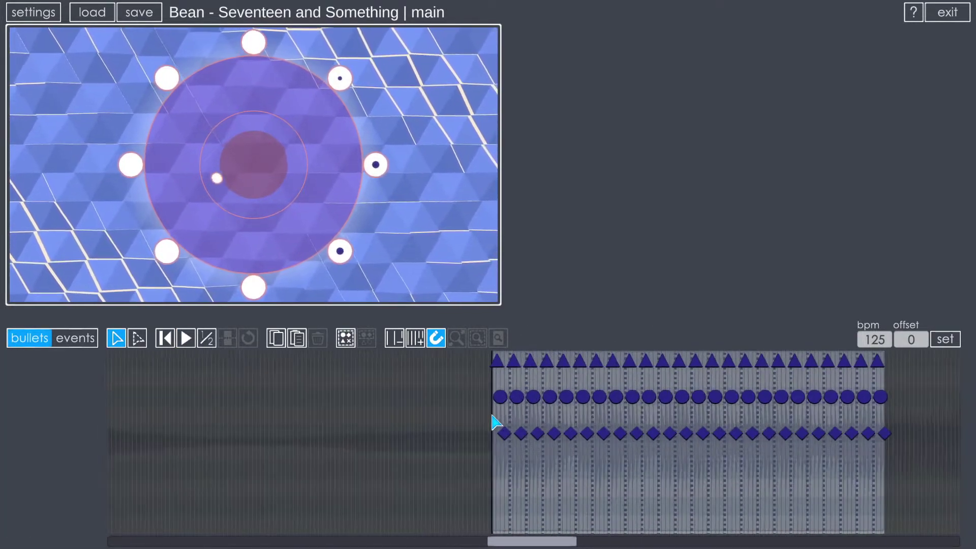
left_click(518, 399)
key("Delete")
double_click(525, 441)
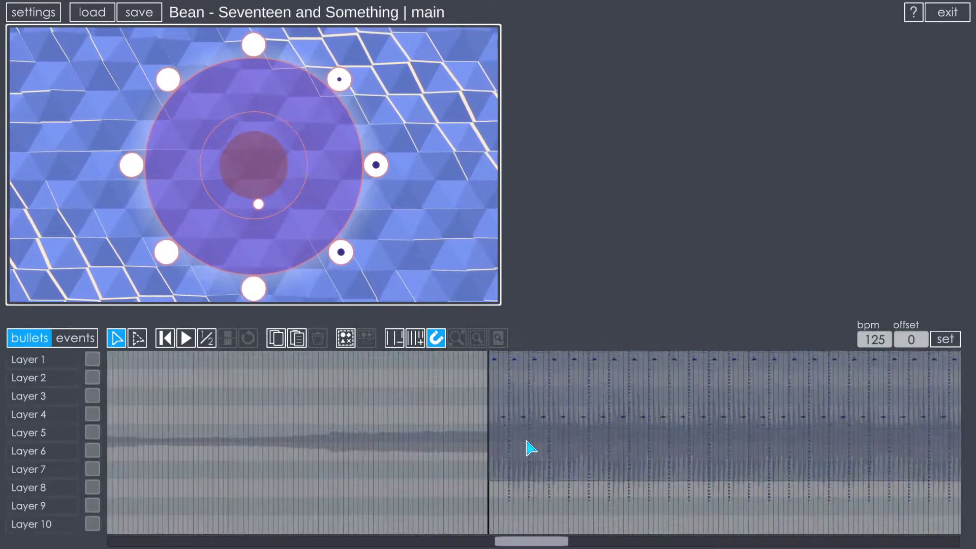
Step: Compare the original block with its pasted copy, selecting each in turn to check the link between them
scroll(250, 414, "up", 4)
scroll(457, 435, "up", 6)
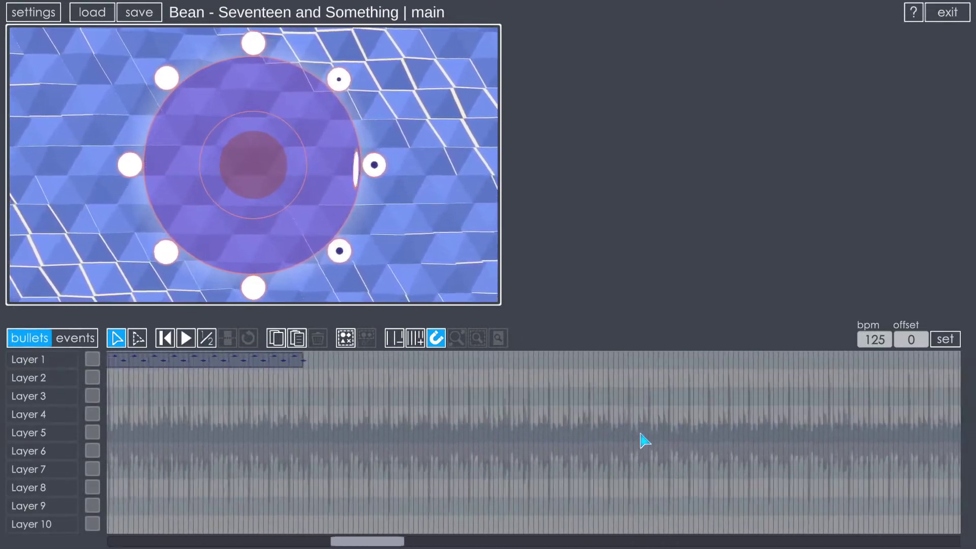
left_click(453, 363)
scroll(506, 473, "down", 3)
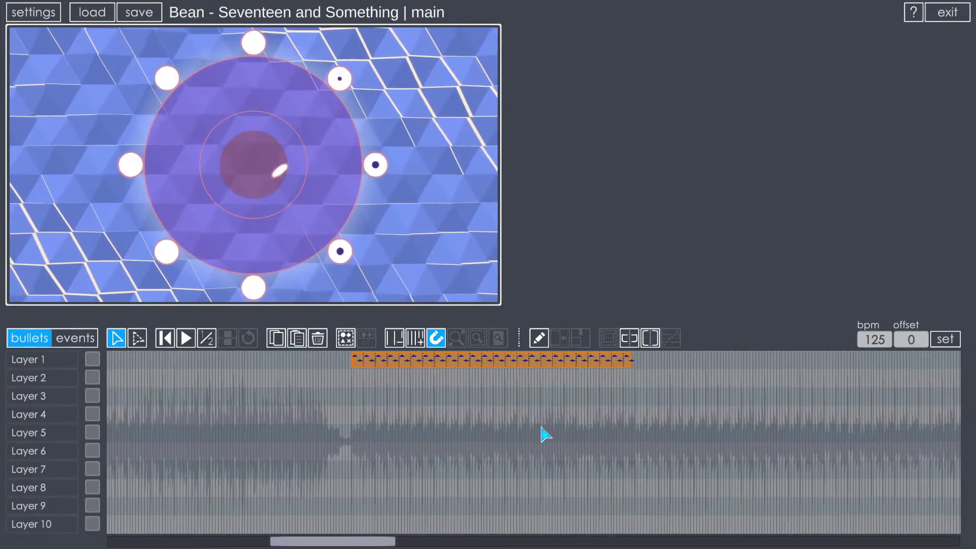
double_click(541, 427)
key("Delete")
scroll(546, 422, "down", 6)
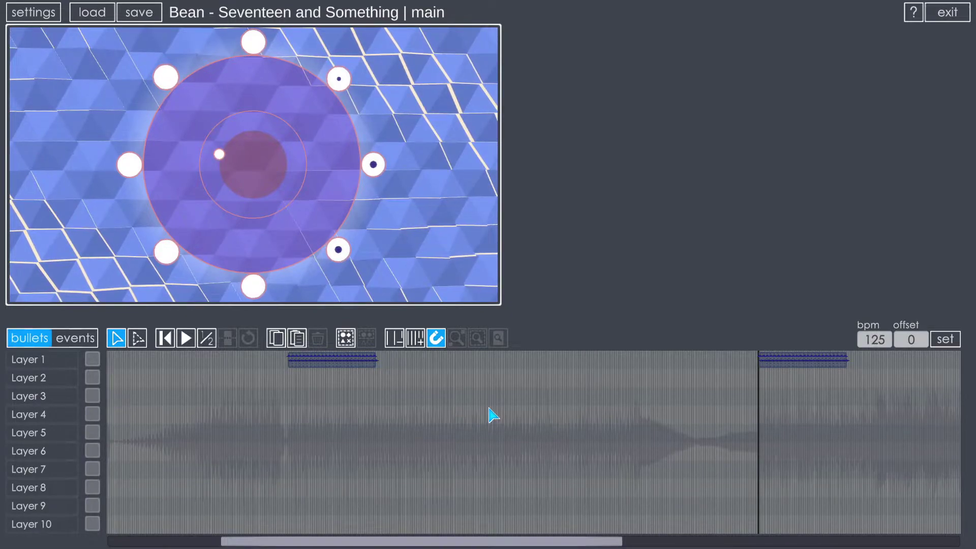
left_click(340, 364)
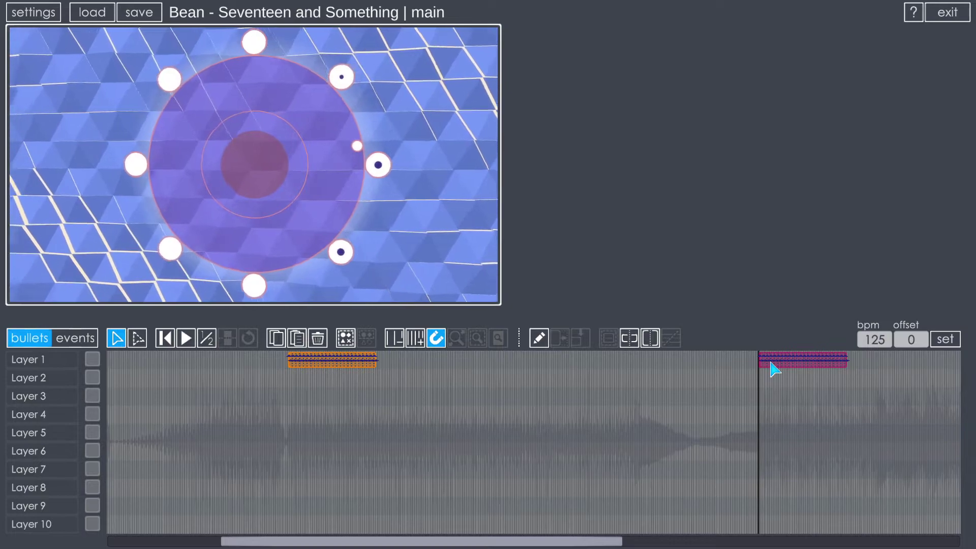
left_click(771, 364)
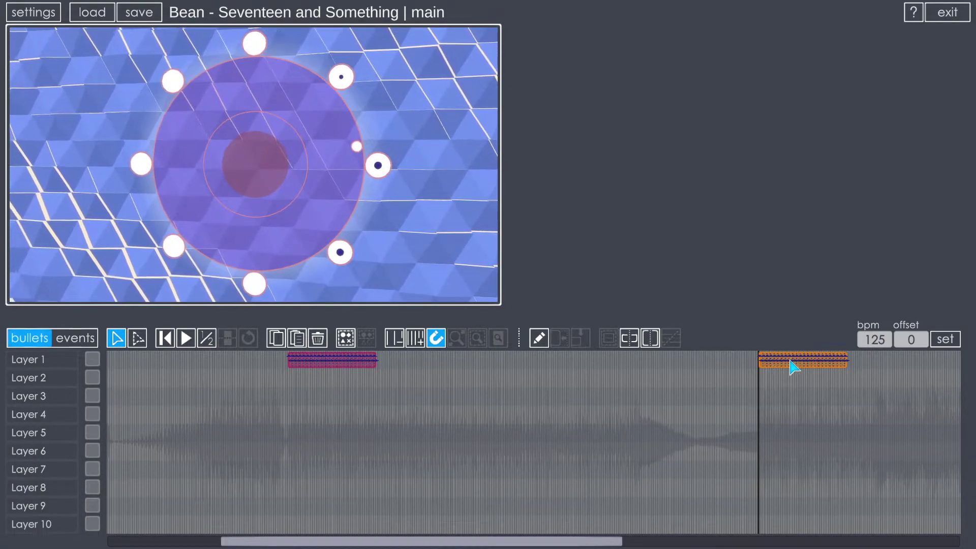
Step: Place four arrow markers across Layers 3, 5 and 6 after the original block and group them into a block
left_click(375, 396)
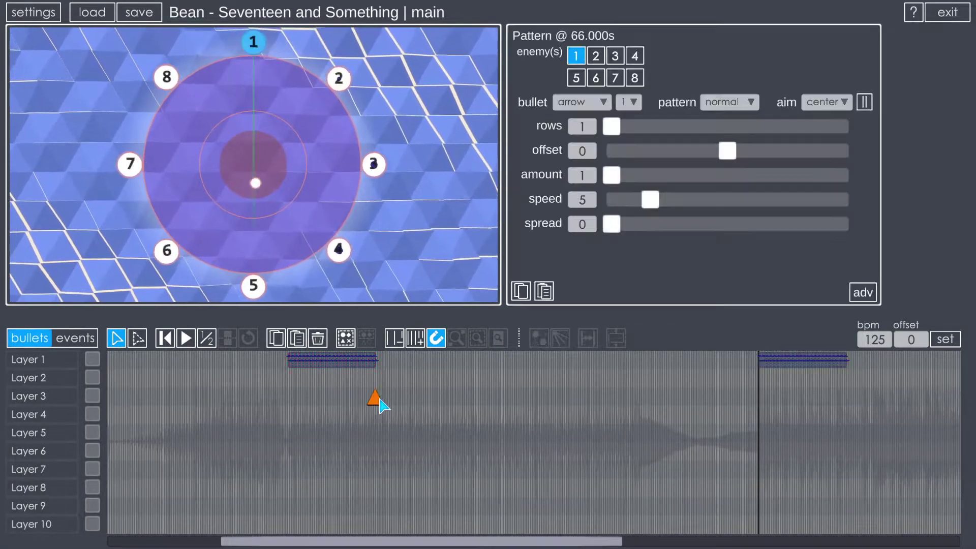
left_click(404, 433)
left_click(451, 399)
left_click(491, 451)
left_click(135, 343)
left_click_drag(330, 397, 532, 497)
left_click(629, 338)
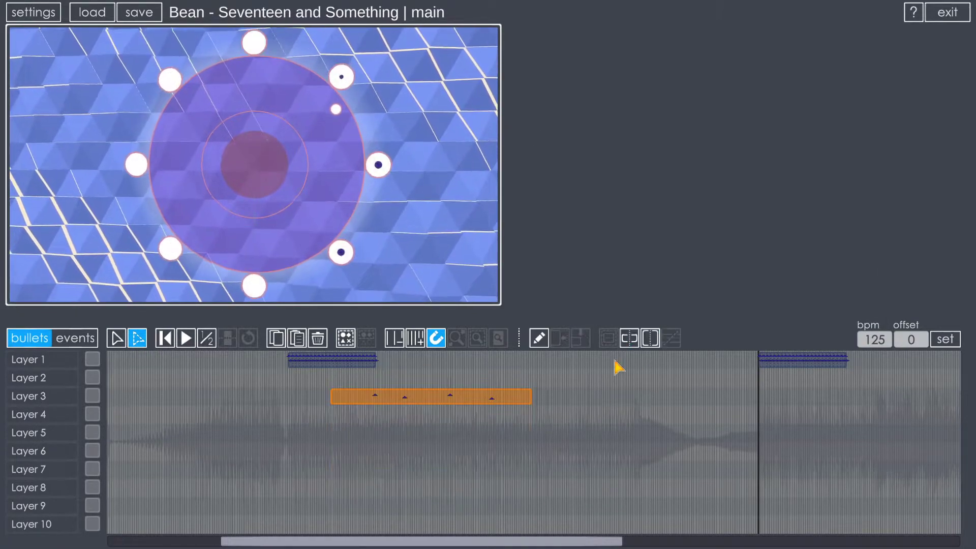
Step: Delete the four-marker block on Layer 3
left_click(358, 364)
left_click(422, 400)
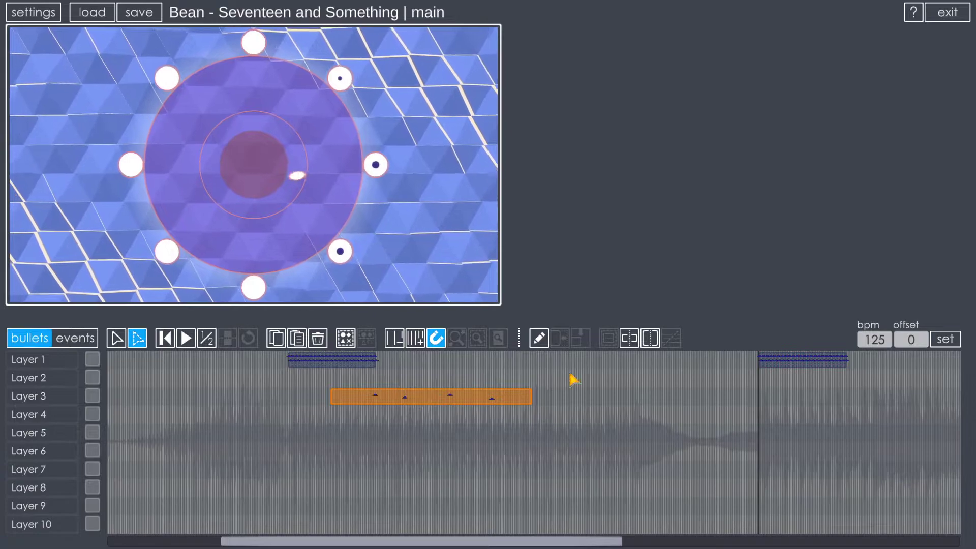
key("Delete")
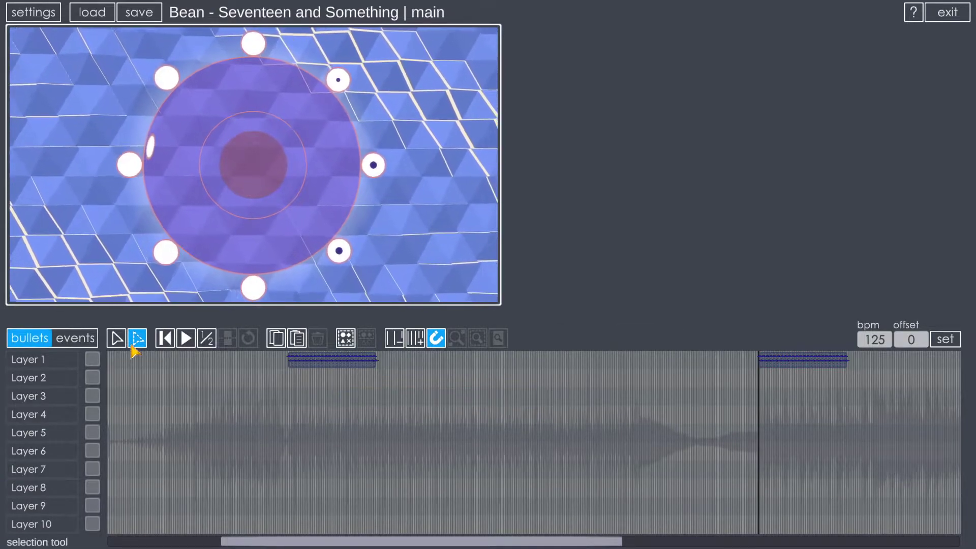
Step: Place twelve arrow markers in a staggered rhythm on Layers 1, 3, 5 and 8 in the section before the original block
scroll(304, 451, "up", 8)
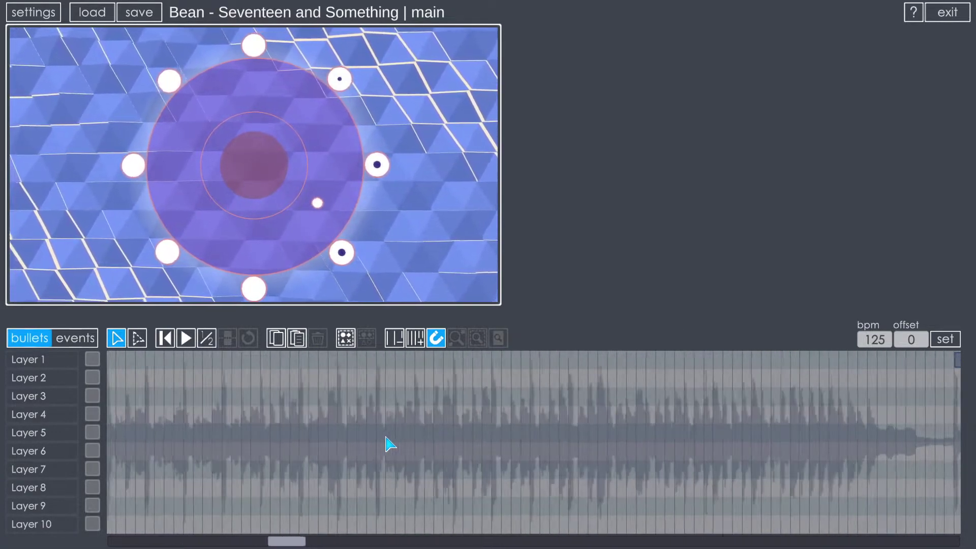
left_click(332, 361)
left_click(375, 360)
left_click(396, 361)
left_click(438, 360)
left_click(332, 398)
left_click(344, 397)
left_click(344, 434)
left_click(386, 434)
left_click(407, 434)
left_click(354, 489)
left_click(386, 489)
left_click(407, 489)
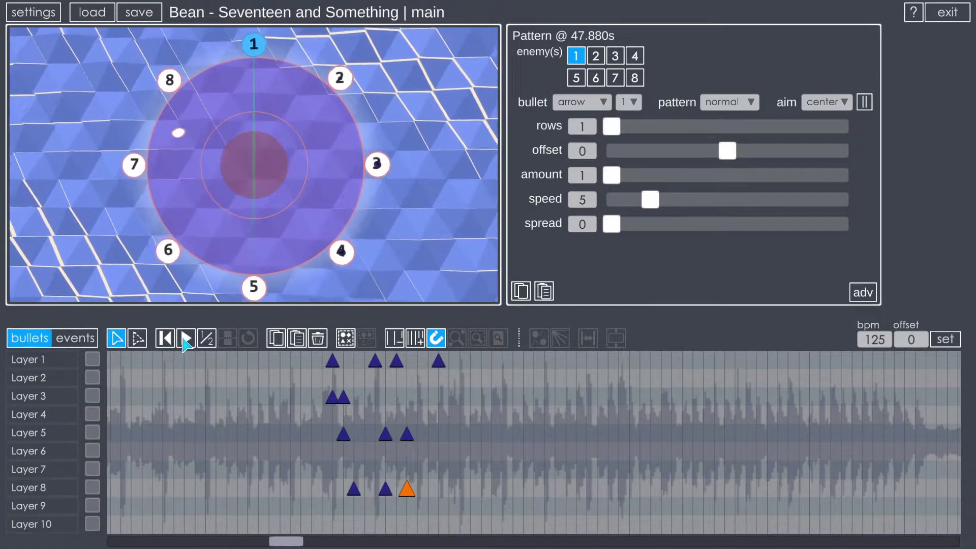
Step: Group the twelve markers into a repeating block and extend it to almost five loops, ending before the quiet gap
left_click(141, 340)
left_click_drag(447, 359, 333, 534)
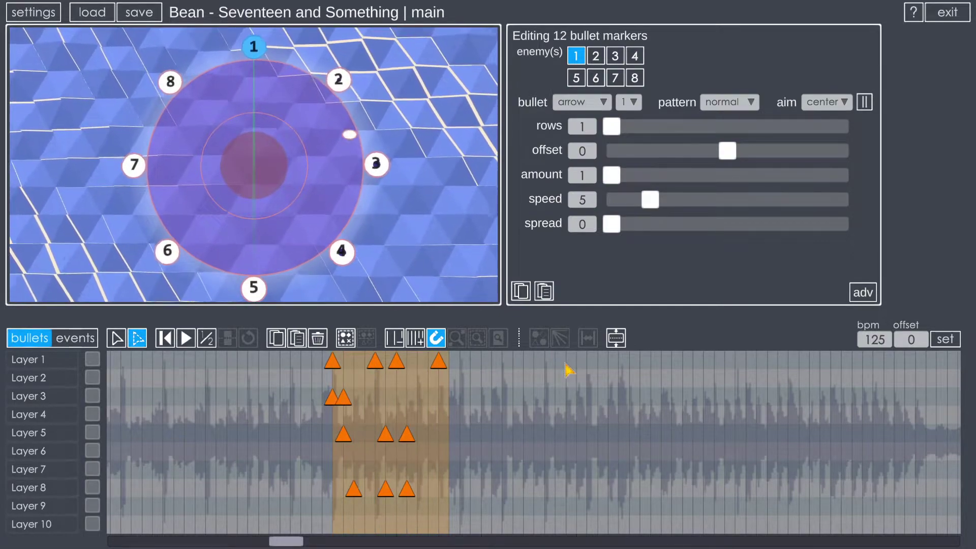
left_click(616, 338)
left_click_drag(448, 362, 880, 370)
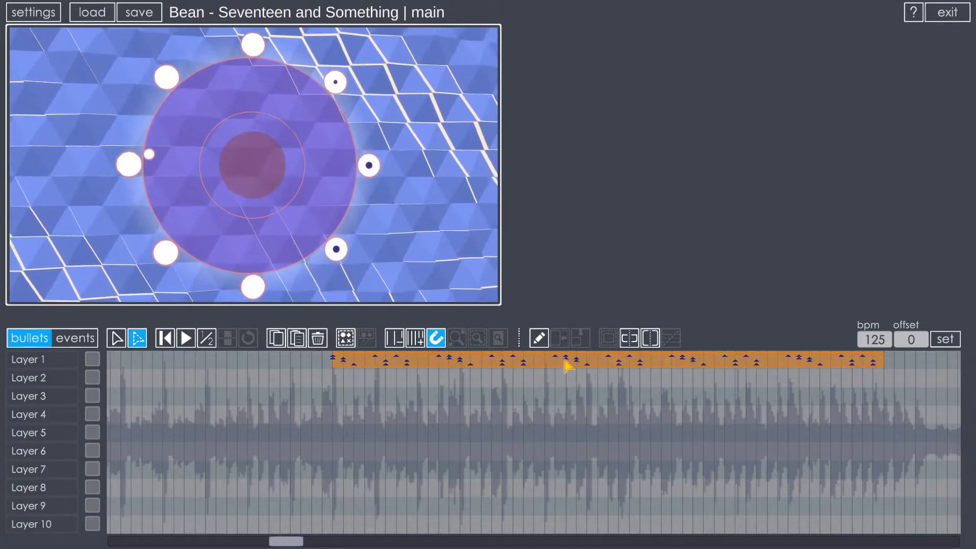
Step: Move the new block earlier into the quiet build-up and paste a copy of it on Layer 1 between it and the original block
scroll(585, 503, "down", 4)
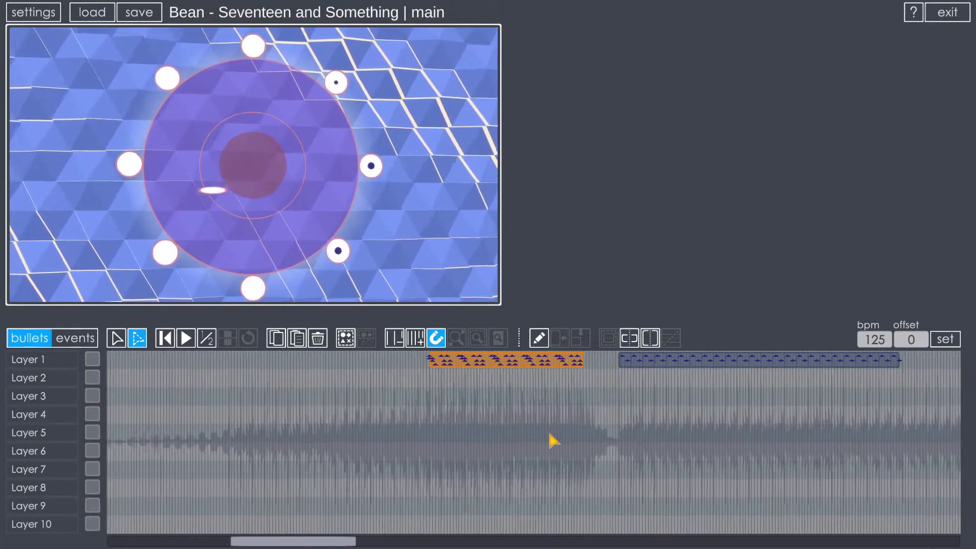
scroll(554, 452, "right", 3)
scroll(548, 458, "down", 2)
scroll(561, 438, "right", 3)
scroll(420, 435, "left", 3)
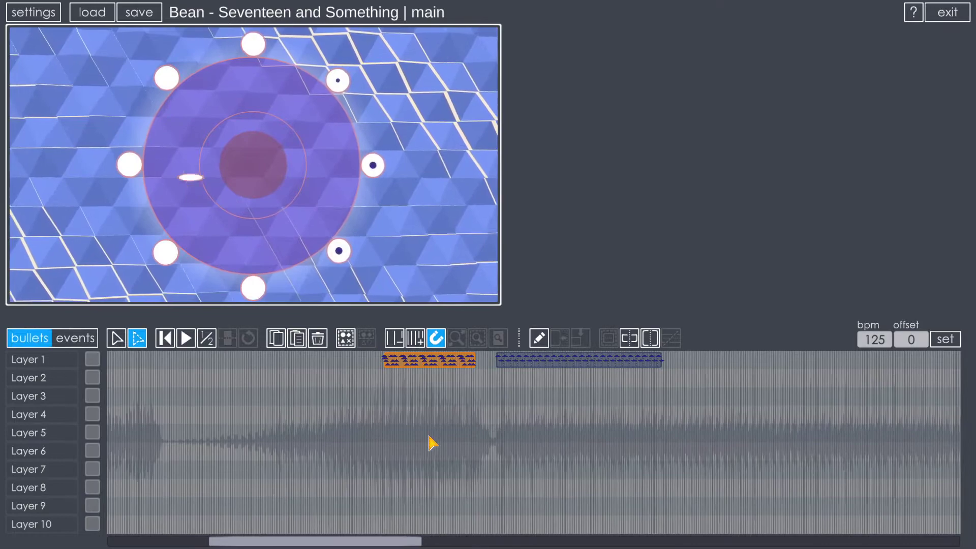
left_click_drag(425, 365, 262, 370)
left_click(335, 370)
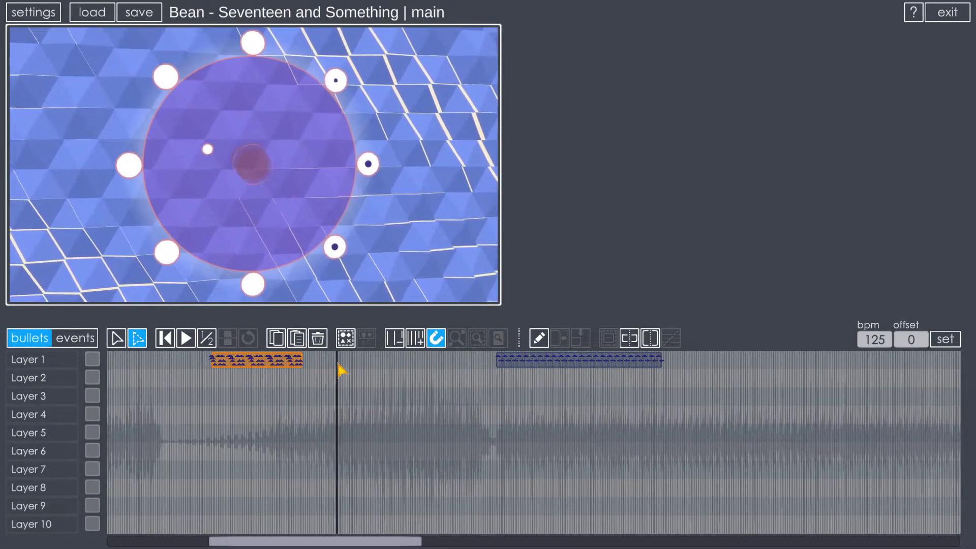
key("ctrl+v")
scroll(429, 401, "left", 1)
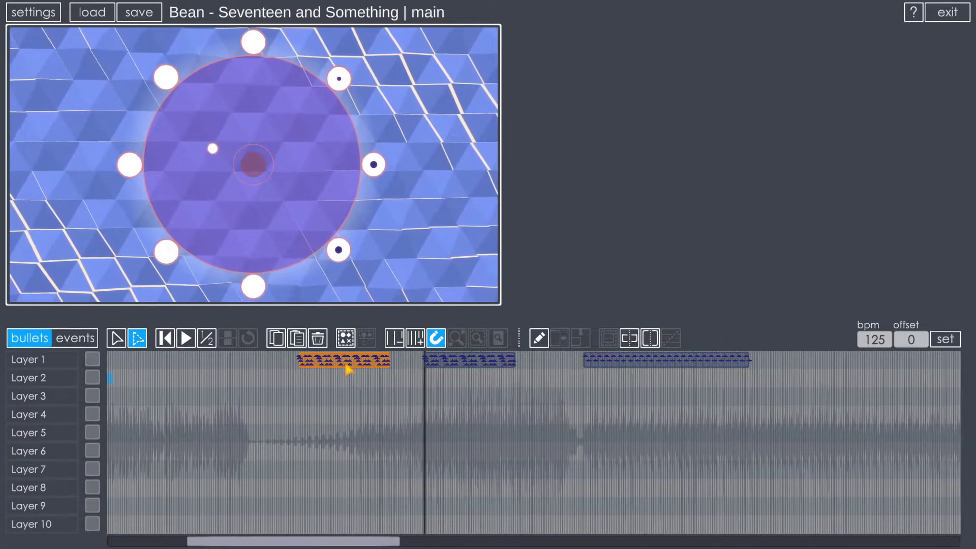
Step: Convert the earlier block into individual markers all on Layer 1, and open its copy to view the layers inside
key("Escape")
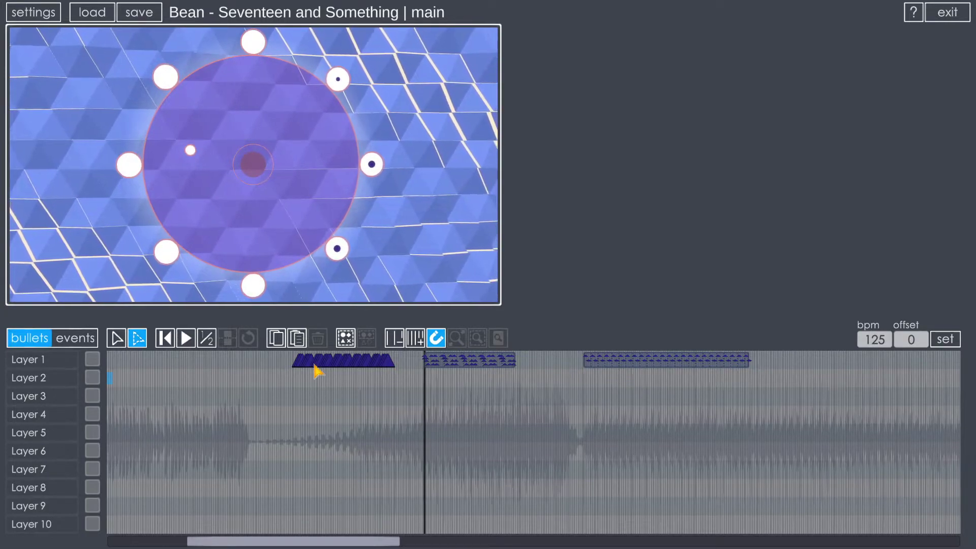
scroll(316, 371, "up", 4)
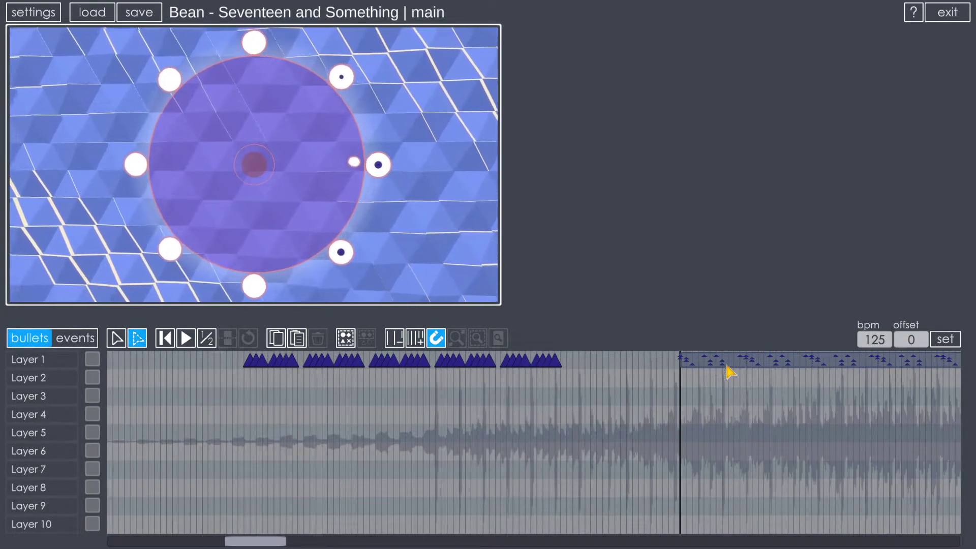
double_click(727, 367)
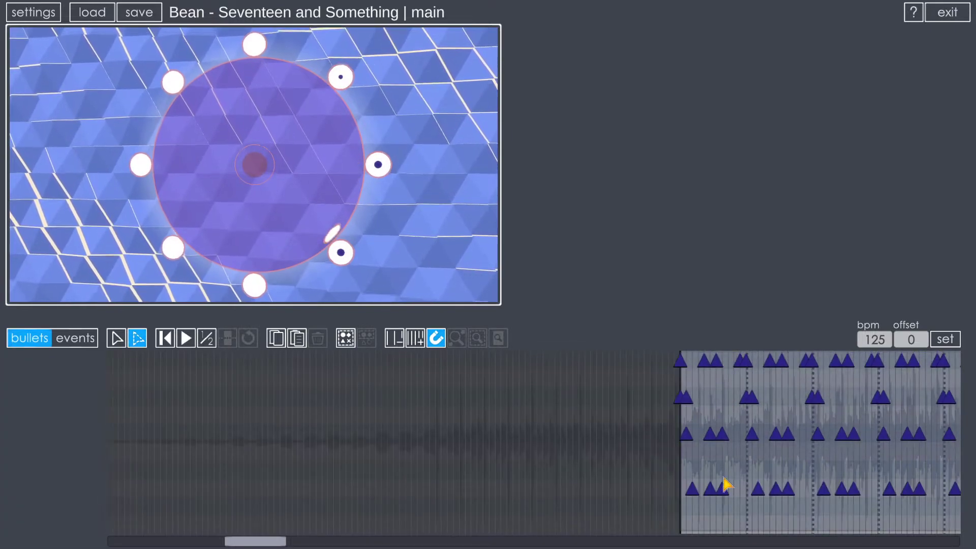
double_click(728, 448)
Step: Break the copied block into individual markers on their original Layers 1, 3, 5 and 8
left_click(745, 363)
scroll(595, 438, "down", 3)
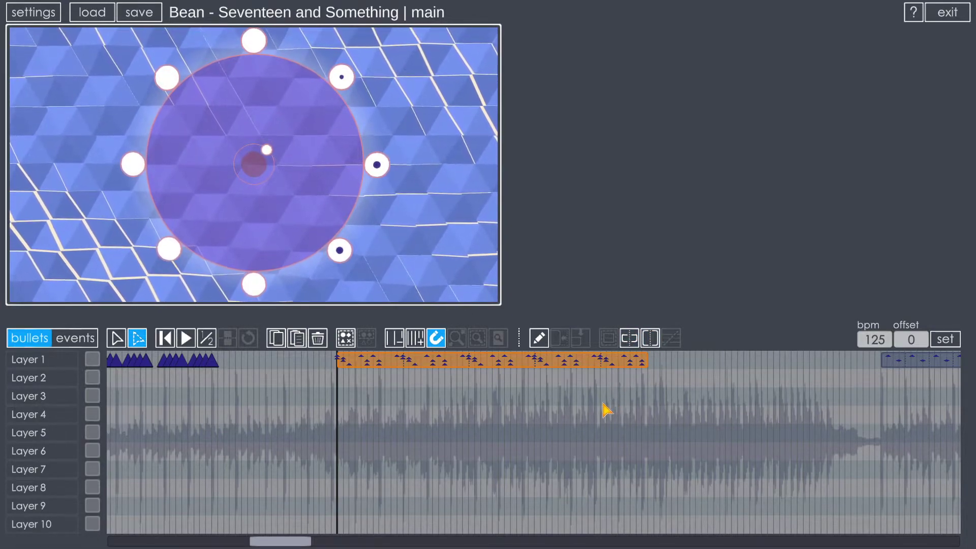
key("ctrl+z")
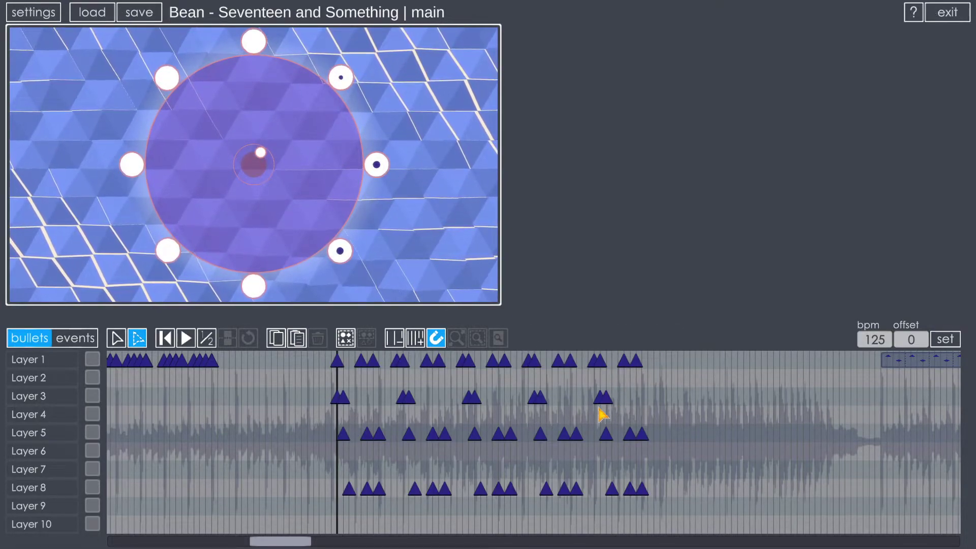
Step: Delete the 59 ungrouped markers on Layers 1, 3, 5 and 8 and the row of loose markers on Layer 1
left_click_drag(321, 365, 718, 521)
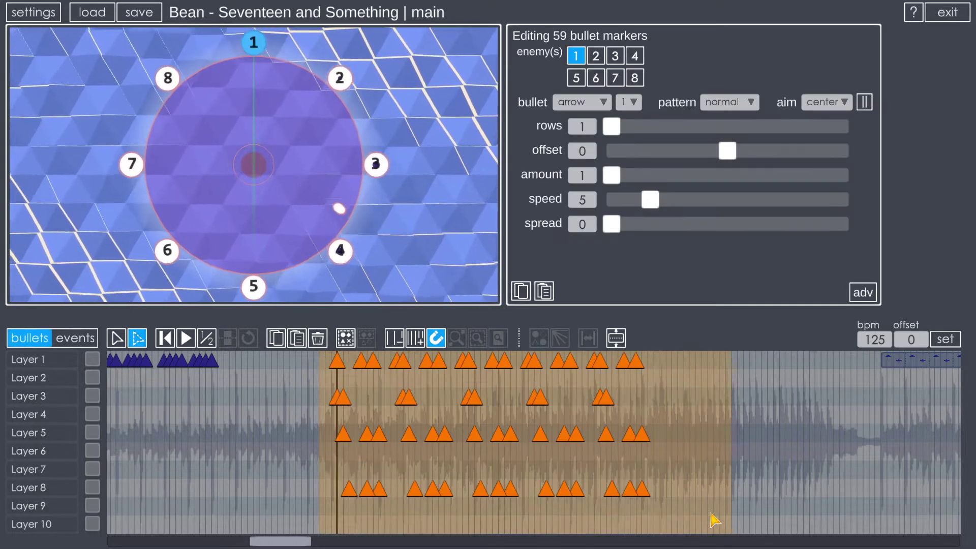
key("Delete")
scroll(508, 435, "up", 4)
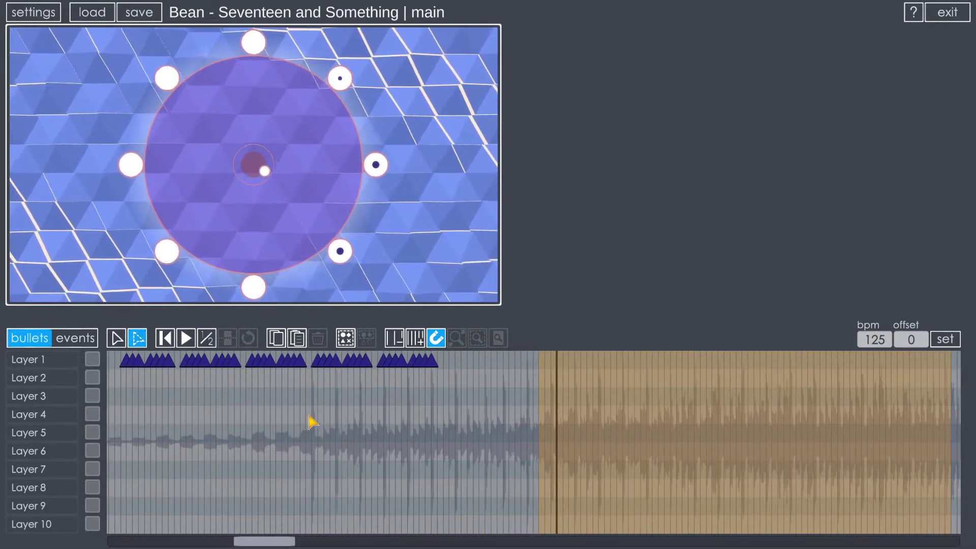
scroll(312, 422, "up", 3)
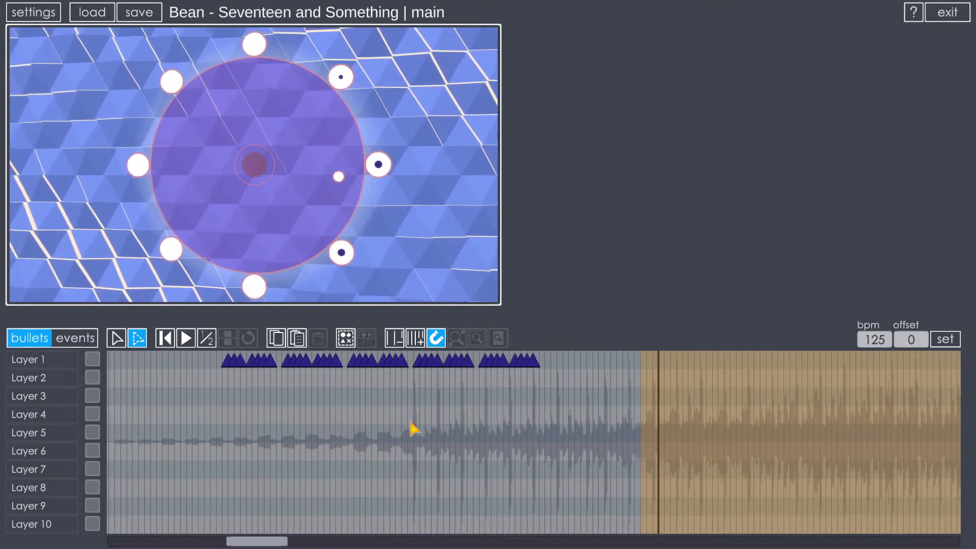
left_click_drag(587, 414, 192, 346)
key("Delete")
Step: Switch back to the pointer tool in the emptied build-up section
scroll(449, 436, "down", 3)
scroll(437, 433, "up", 5)
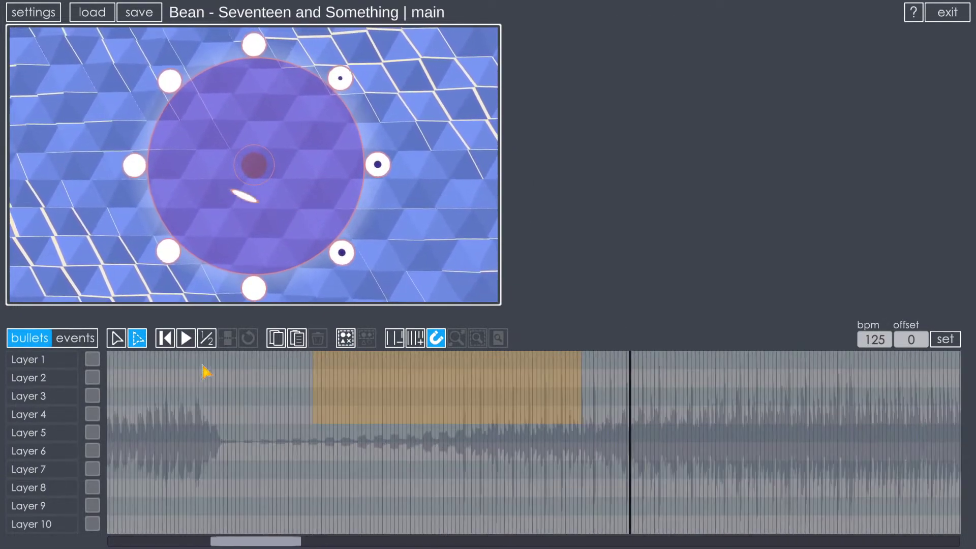
left_click(117, 338)
scroll(356, 442, "up", 7)
scroll(636, 464, "up", 1)
scroll(635, 462, "down", 10)
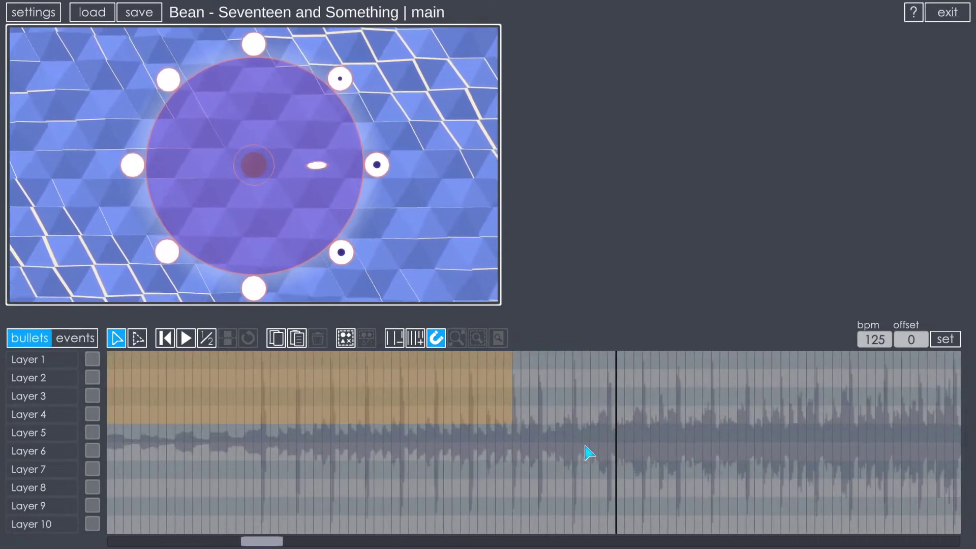
Step: Place a marker on Layer 1 near the start of the build-up and convert it into an extendable block four grid steps long
left_click(458, 372)
scroll(473, 460, "up", 6)
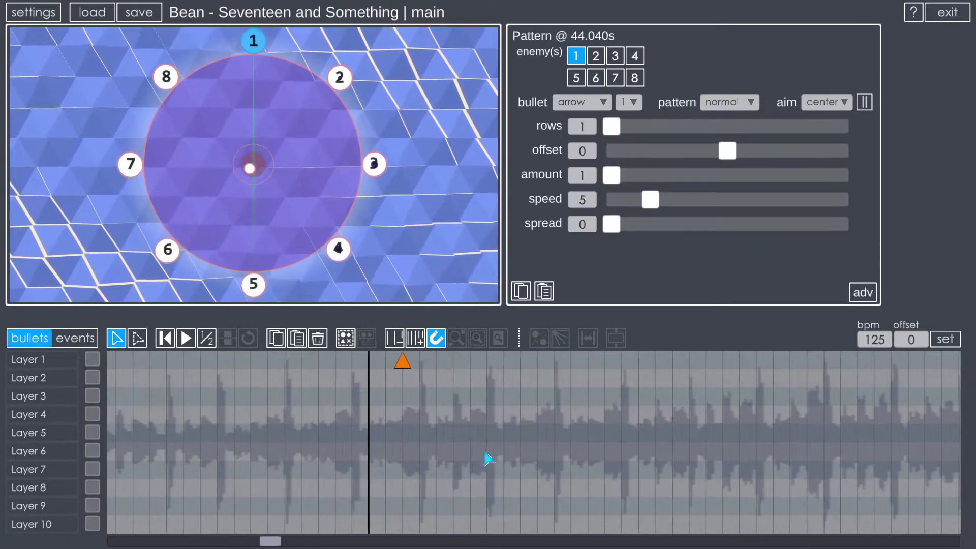
left_click(137, 338)
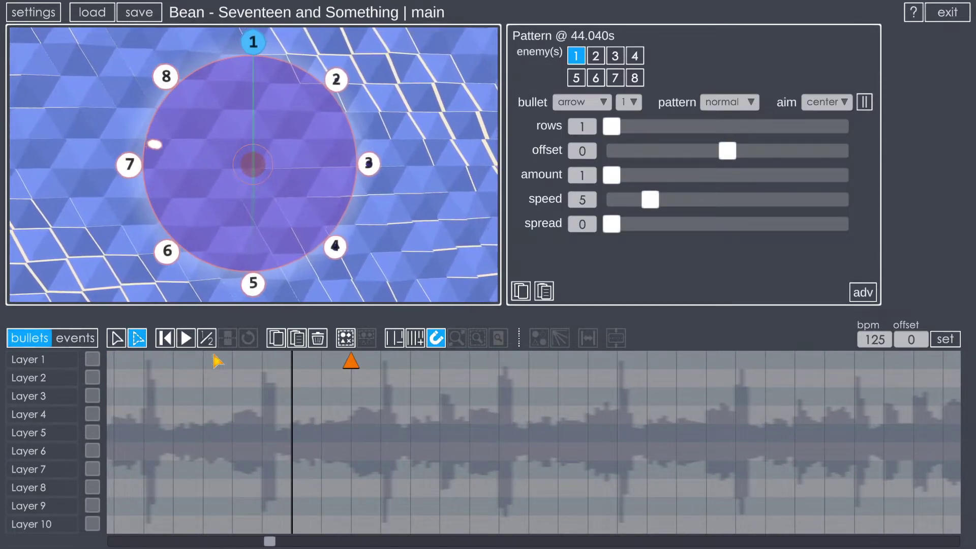
left_click_drag(369, 363, 382, 366)
left_click_drag(493, 359, 382, 364)
left_click(610, 338)
Step: Extend the new Layer 1 block through the whole build-up until it ends at the drop, and deselect it
scroll(495, 463, "down", 5)
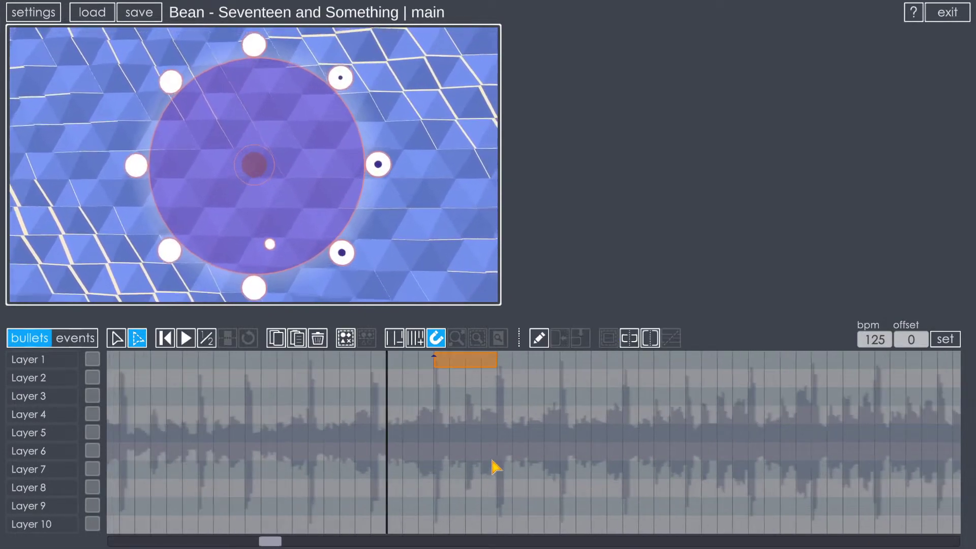
left_click_drag(342, 361, 865, 386)
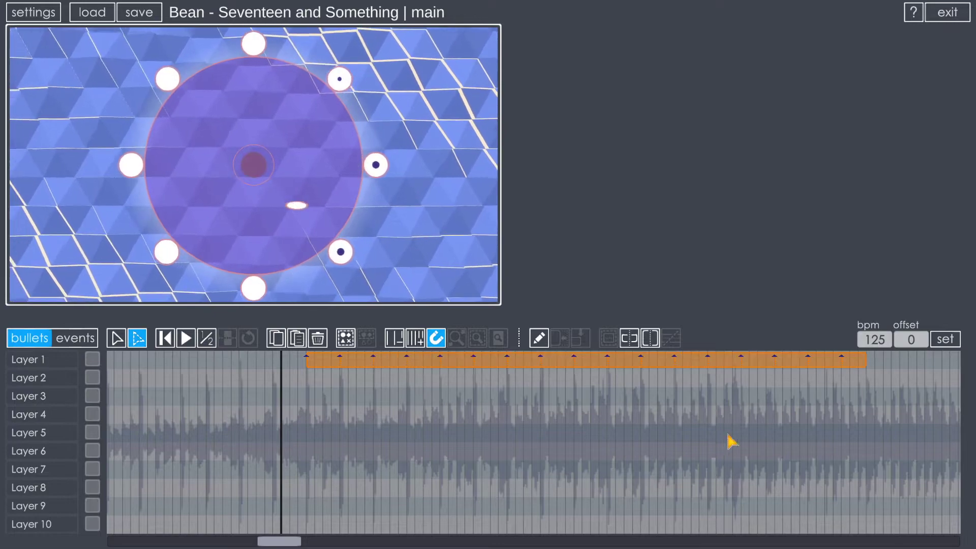
scroll(739, 439, "down", 3)
scroll(630, 402, "right", 5)
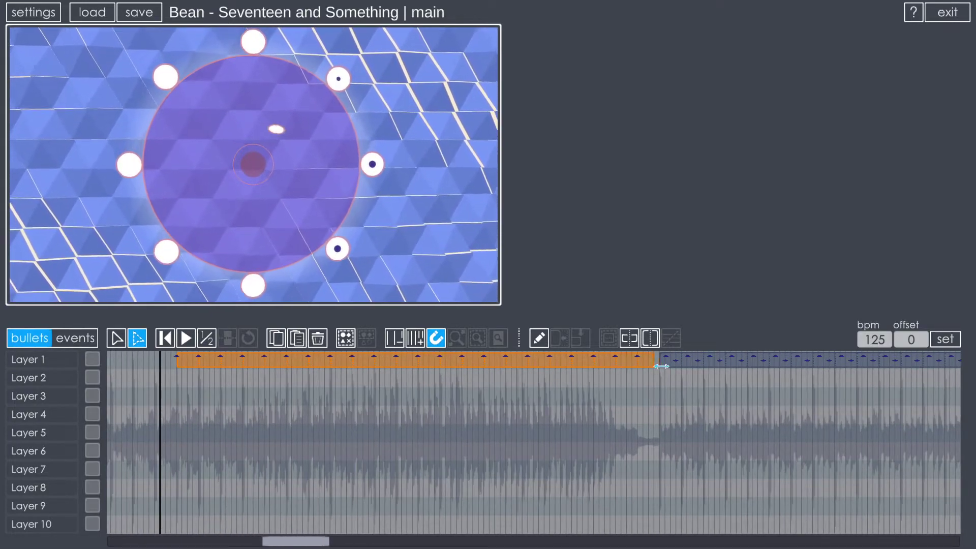
left_click(707, 437)
scroll(702, 401, "down", 3)
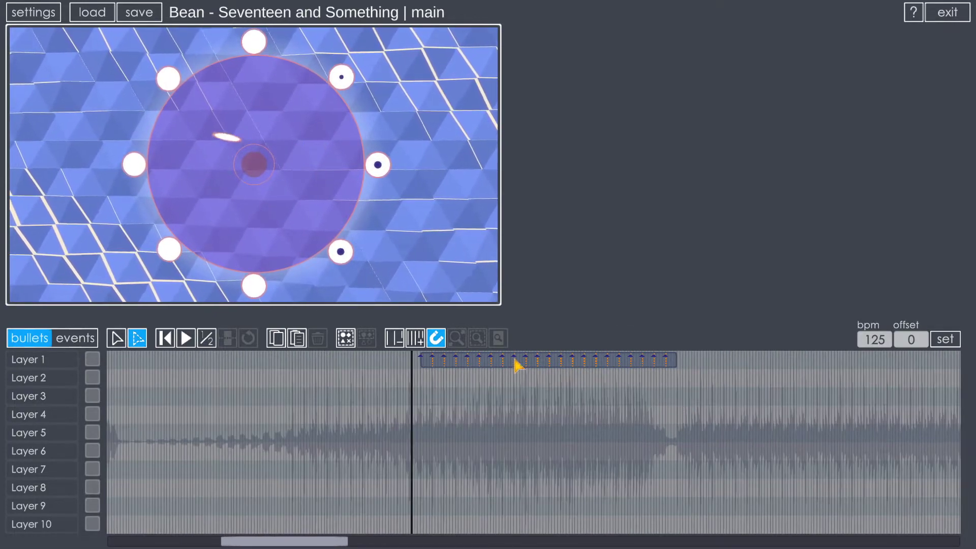
Step: Open and close the extended block to view its repeated markers, and shorten its end by two grid steps
left_click(495, 361)
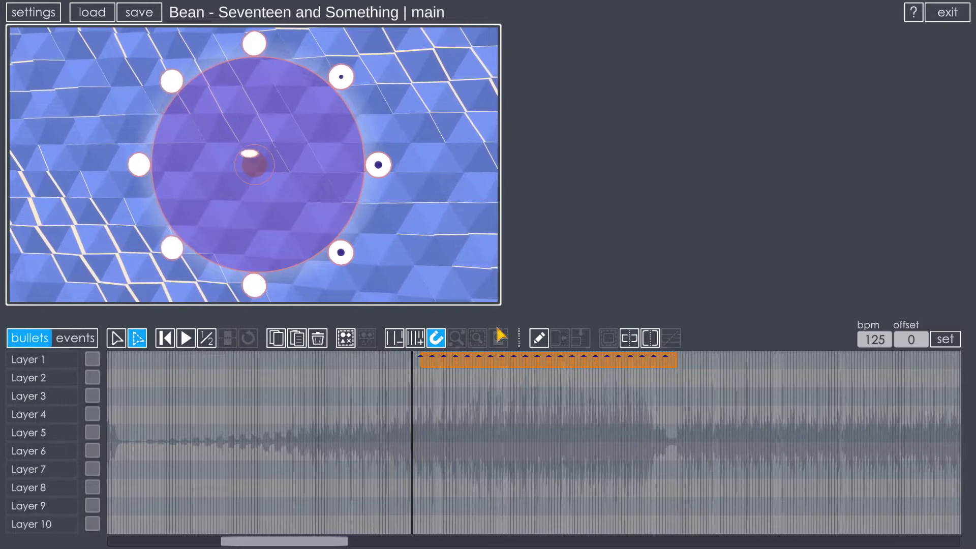
left_click_drag(644, 383, 498, 391)
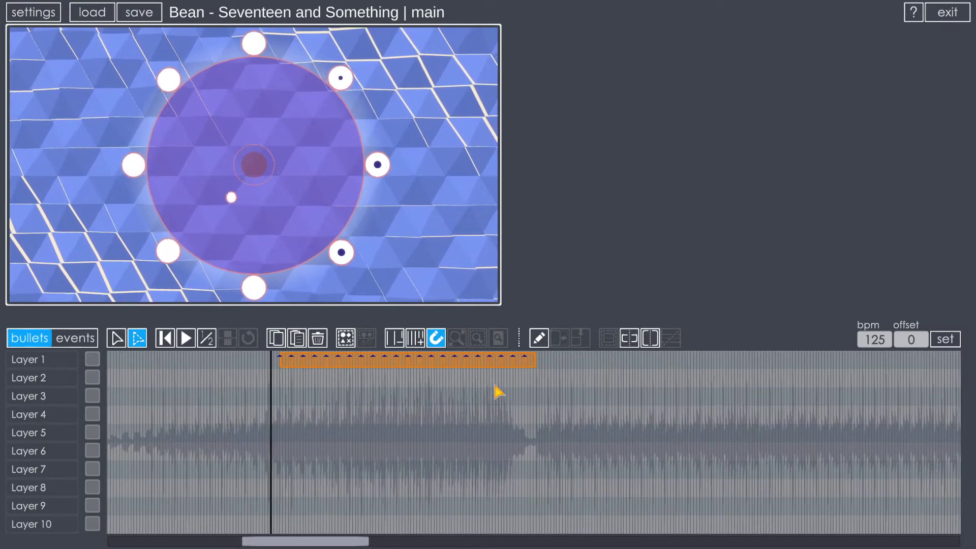
double_click(530, 364)
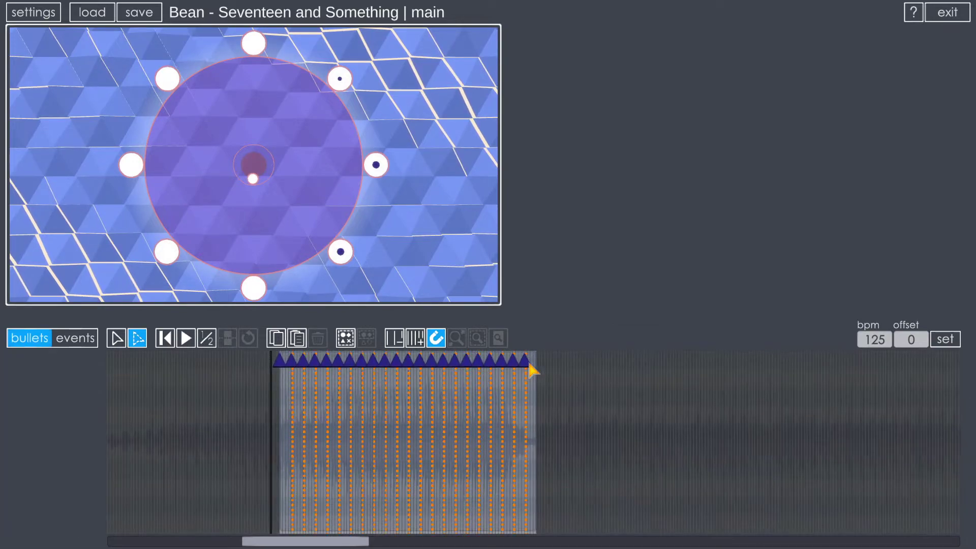
key("Escape")
scroll(529, 390, "up", 9)
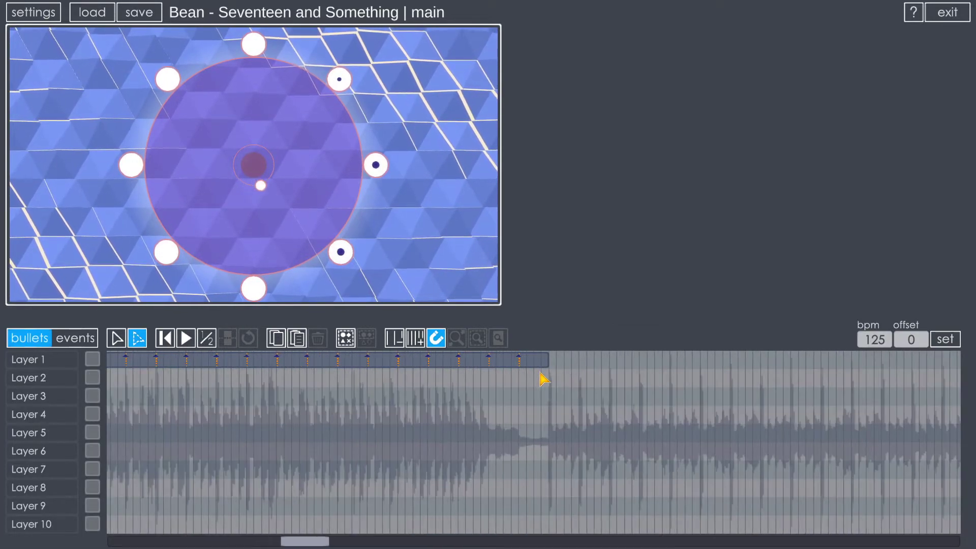
left_click_drag(542, 362, 527, 362)
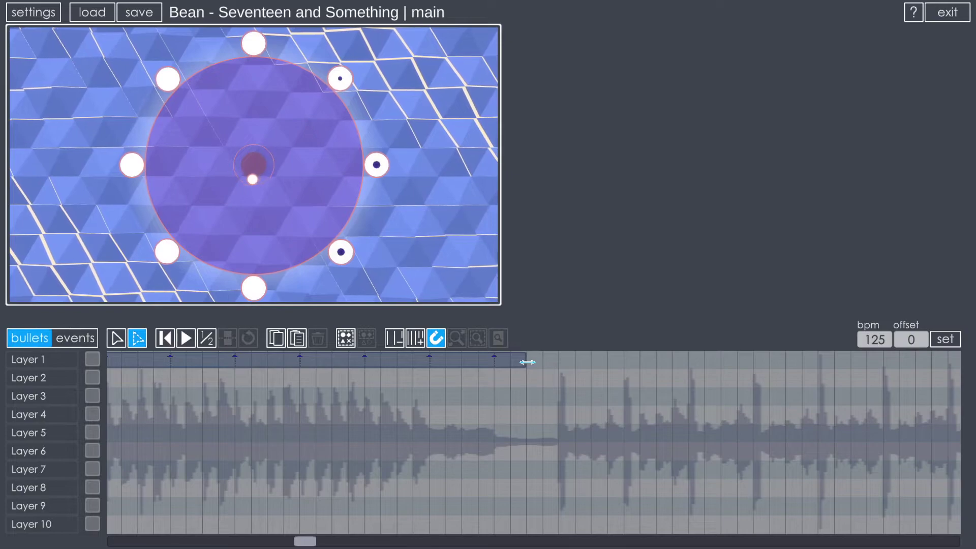
Step: Inside the block, add a repeating marker on Layer 3 and move it midway between the Layer 1 markers
double_click(506, 363)
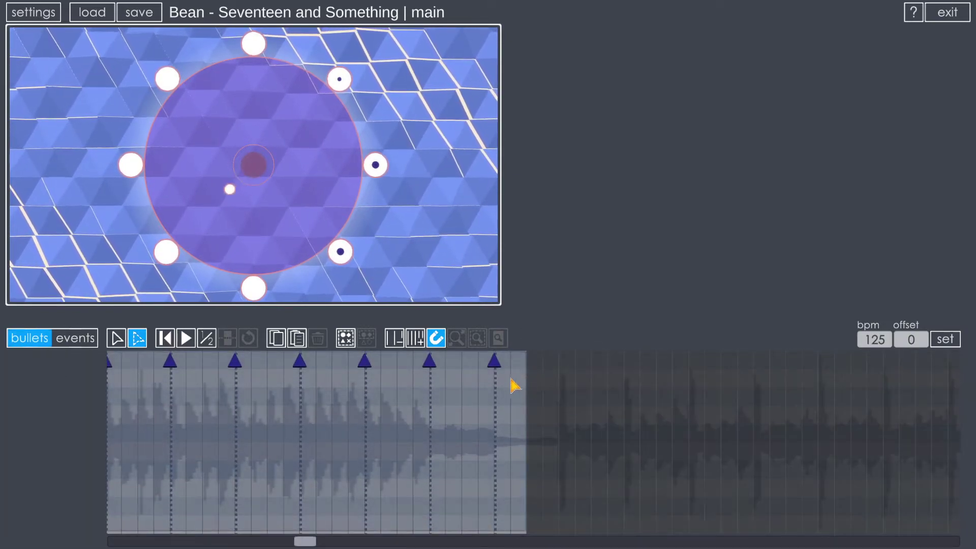
left_click_drag(429, 364, 495, 369)
left_click(117, 339)
left_click(479, 405)
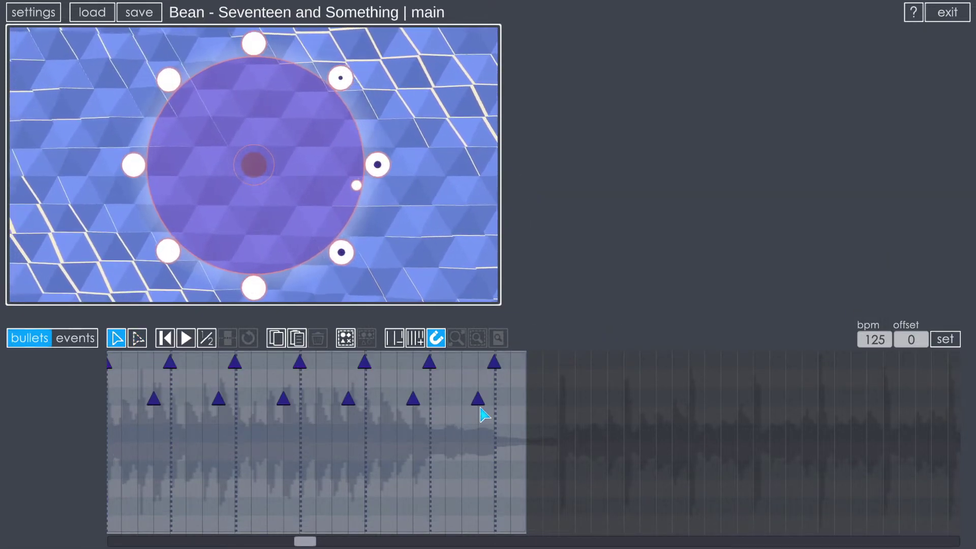
left_click(473, 401)
mouse_move(472, 405)
left_mouse_down()
mouse_move(440, 405)
mouse_move(490, 405)
left_mouse_up()
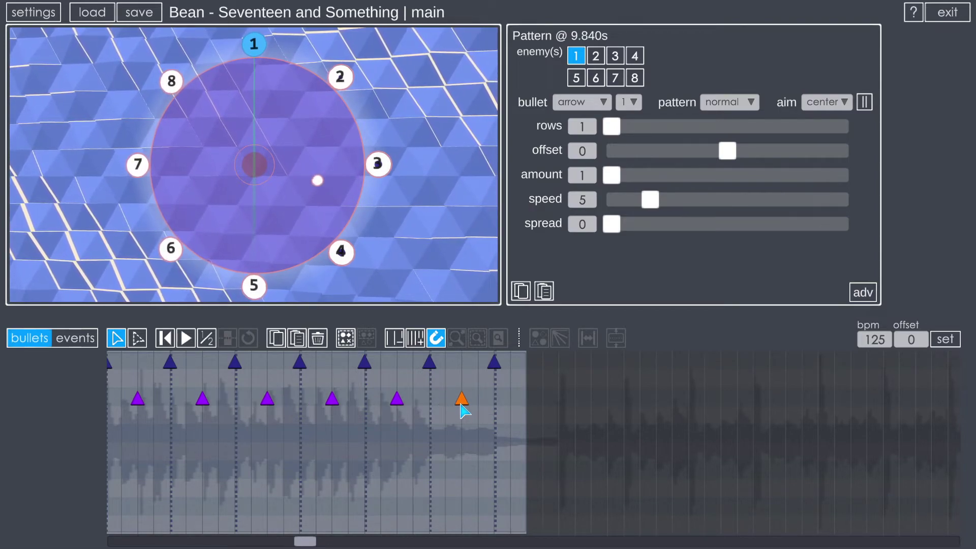
Step: Close the block and extend its end by one grid step to include another repeat of the new marker
key("Escape")
left_click_drag(527, 360, 543, 361)
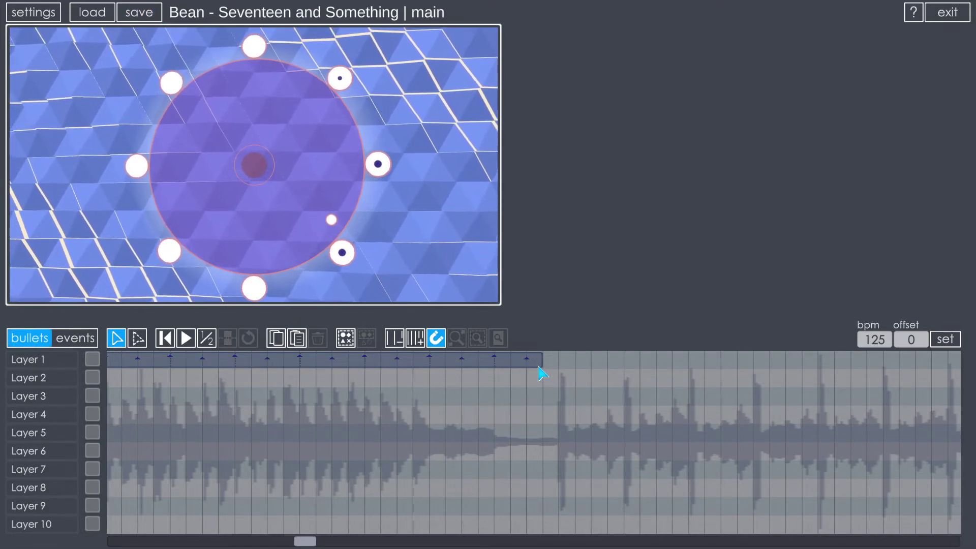
scroll(496, 396, "down", 6)
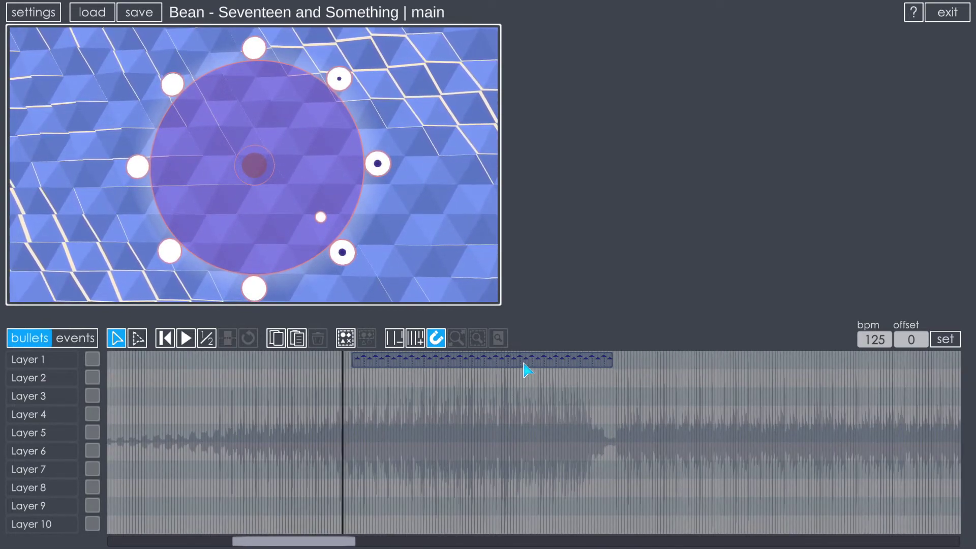
scroll(548, 413, "down", 5)
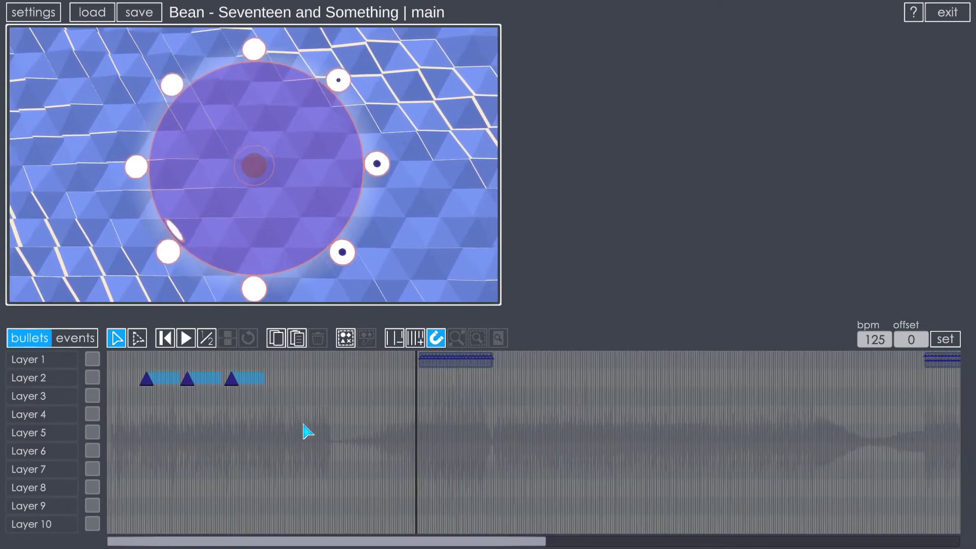
Step: Delete both marker blocks on Layer 1, in the build-up and in the later section of the song
scroll(444, 453, "down", 3)
left_click(291, 360)
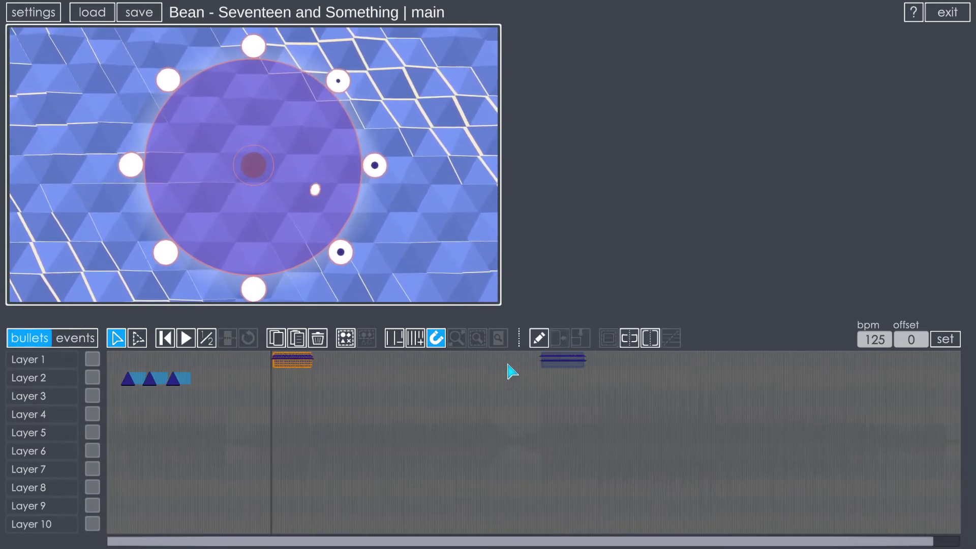
left_click_drag(508, 373, 547, 383)
scroll(239, 423, "up", 3)
left_click(359, 405)
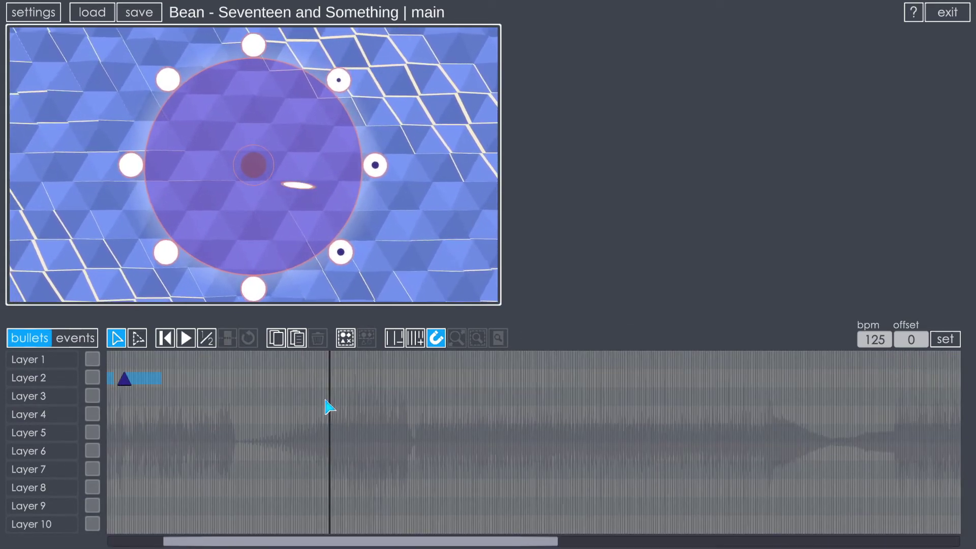
scroll(457, 427, "up", 4)
scroll(285, 541, "up", 2)
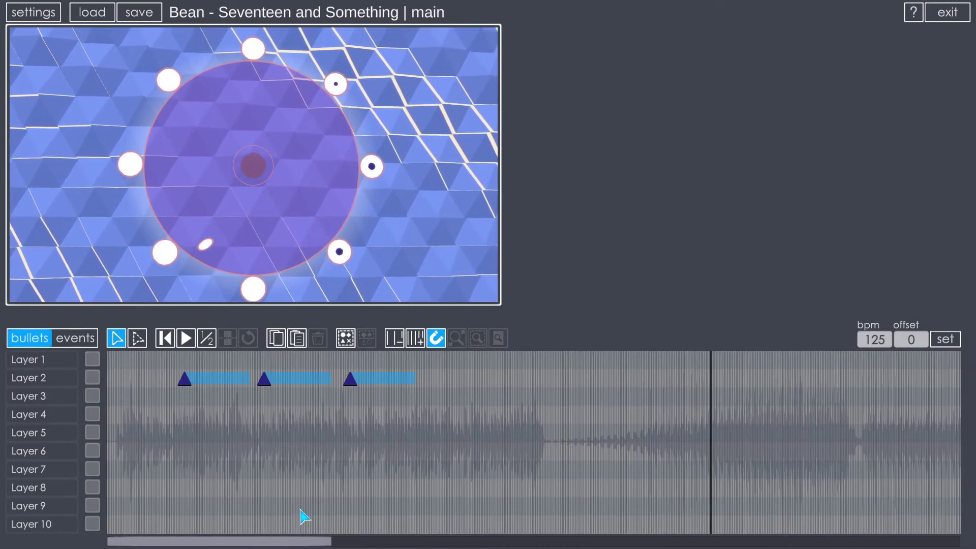